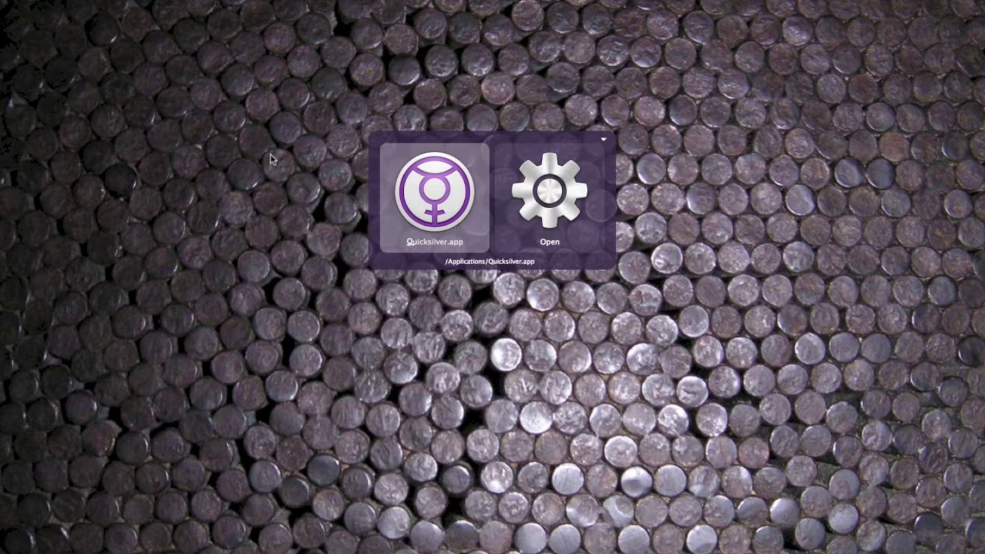
Step: Clear the item held for the current command and open the catalog settings
{"action": "key", "text": "BackSpace"}
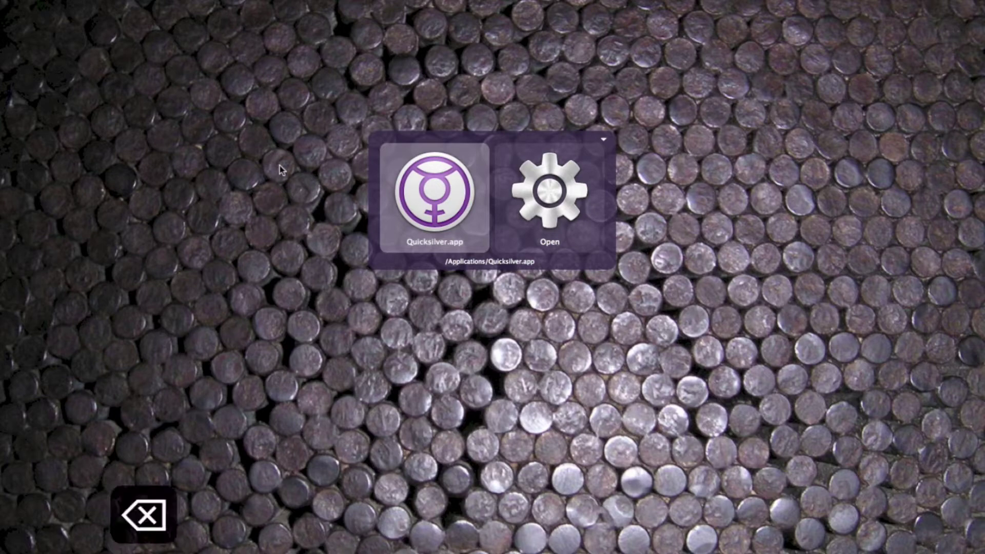
{"action": "key", "text": "BackSpace"}
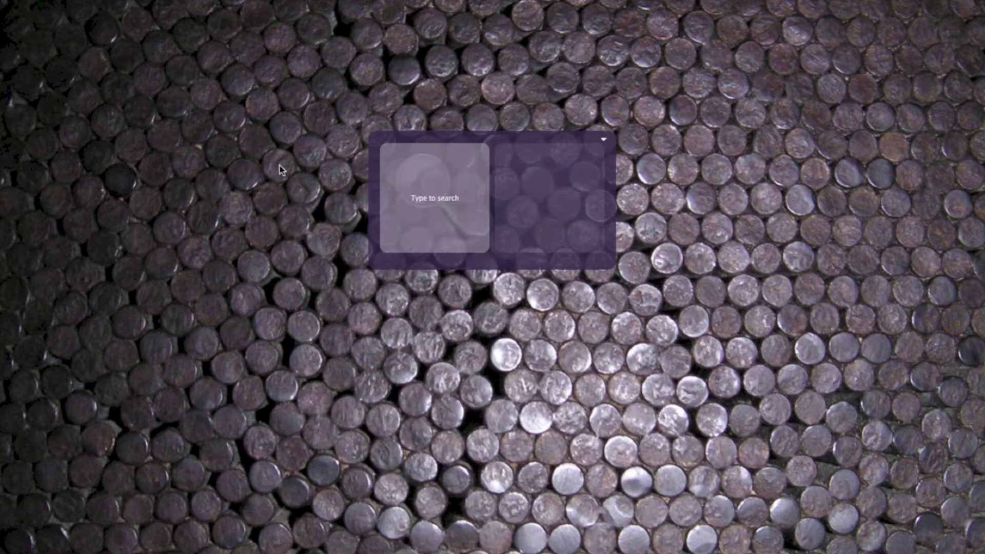
{"action": "key", "text": "super+comma"}
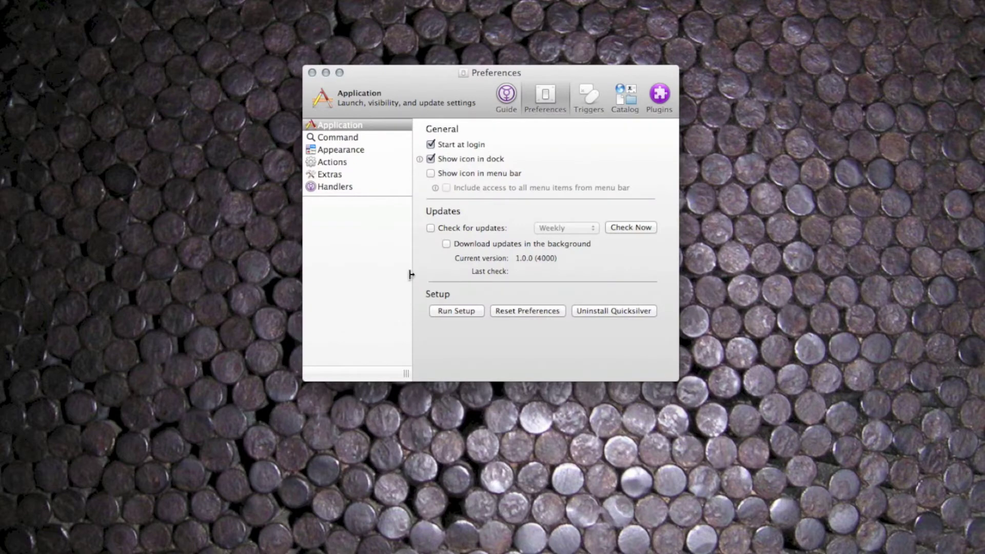
{"action": "left_click", "coordinate": [629, 95]}
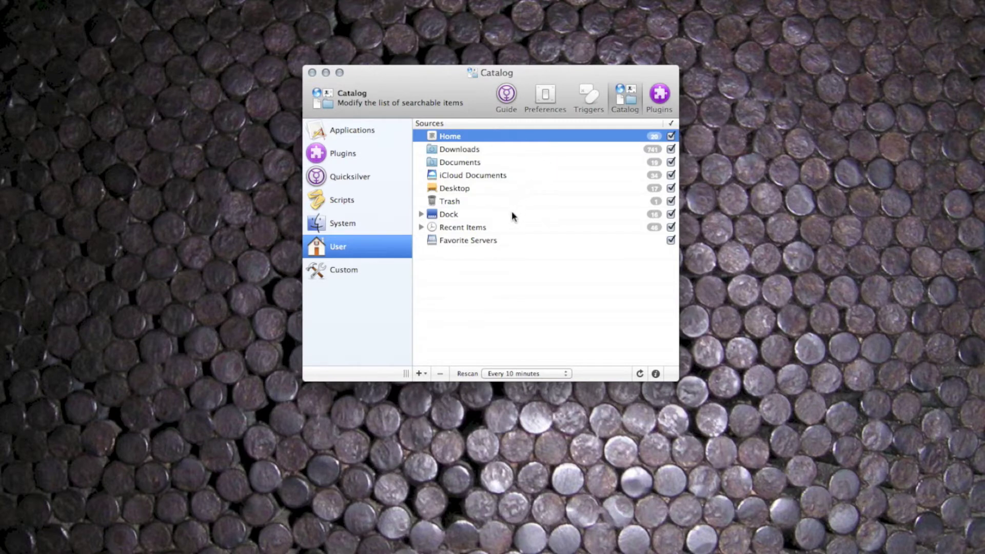
Step: Create an editable custom copy of the preset Home source from its attributes
{"action": "left_click", "coordinate": [655, 373]}
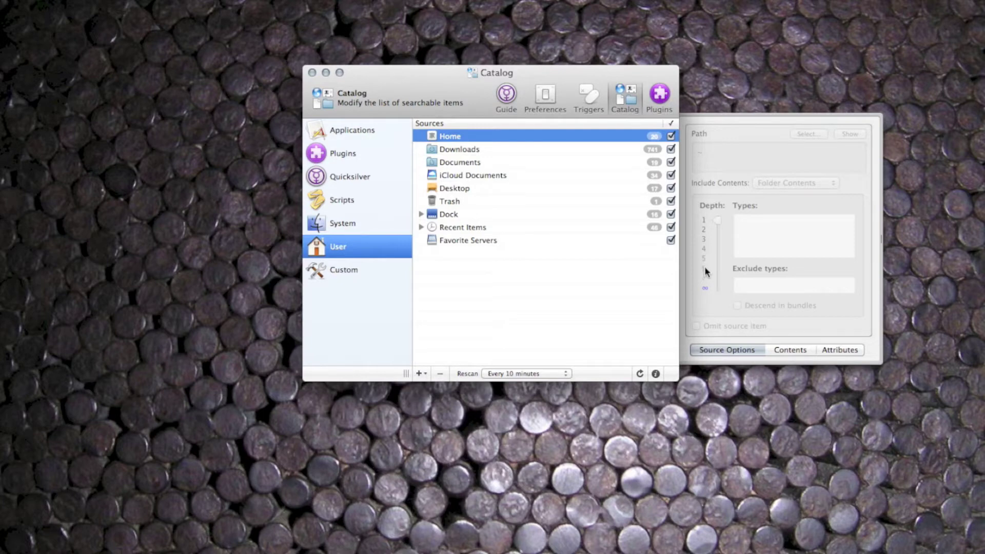
{"action": "left_click", "coordinate": [836, 351]}
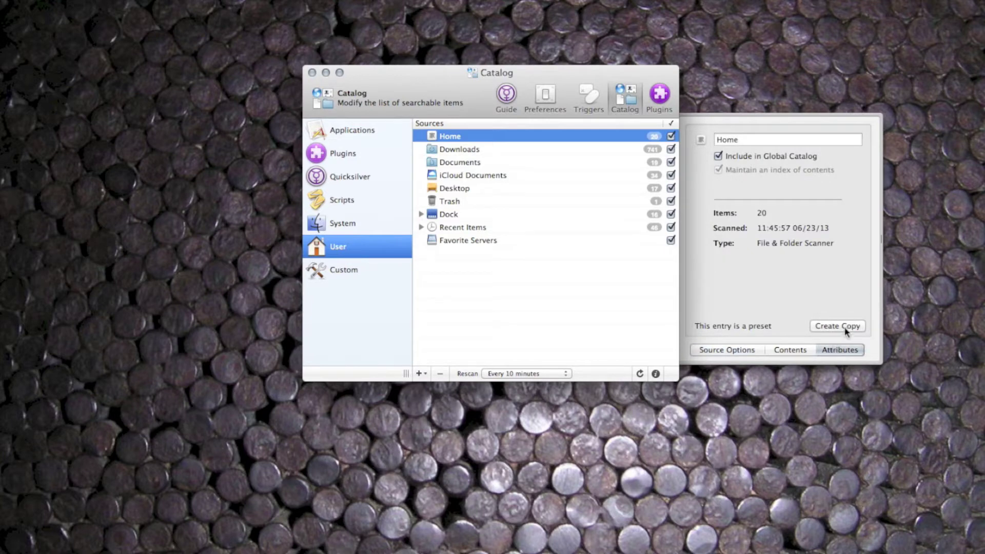
{"action": "left_click", "coordinate": [845, 329]}
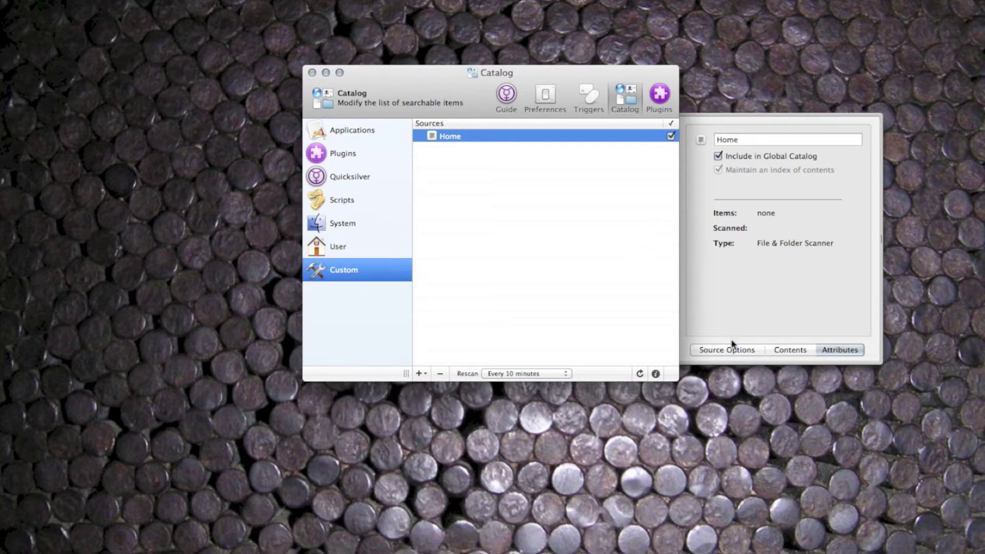
Step: Set the copied Home source's depth to infinity and search the catalog for "chrome"
{"action": "left_click", "coordinate": [733, 352]}
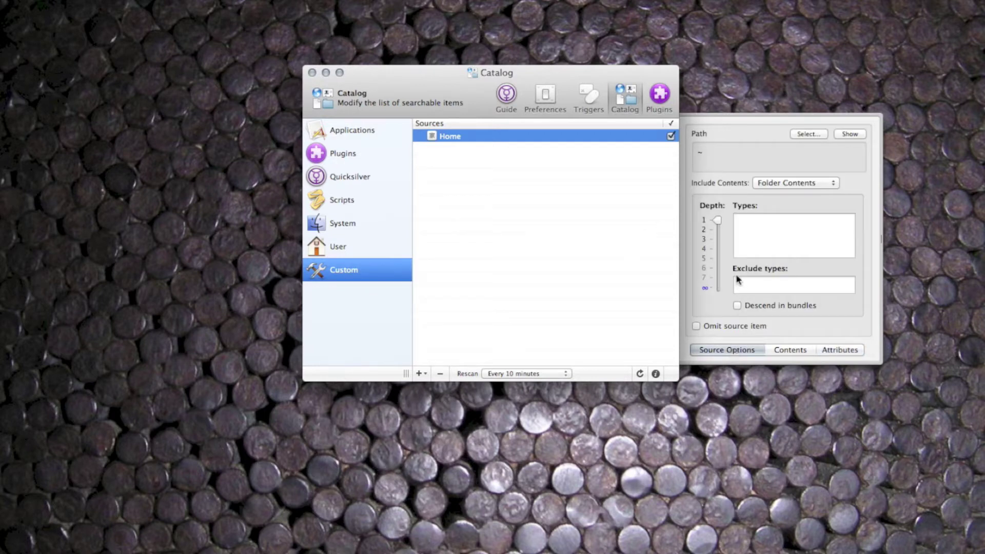
{"action": "left_click", "coordinate": [717, 290]}
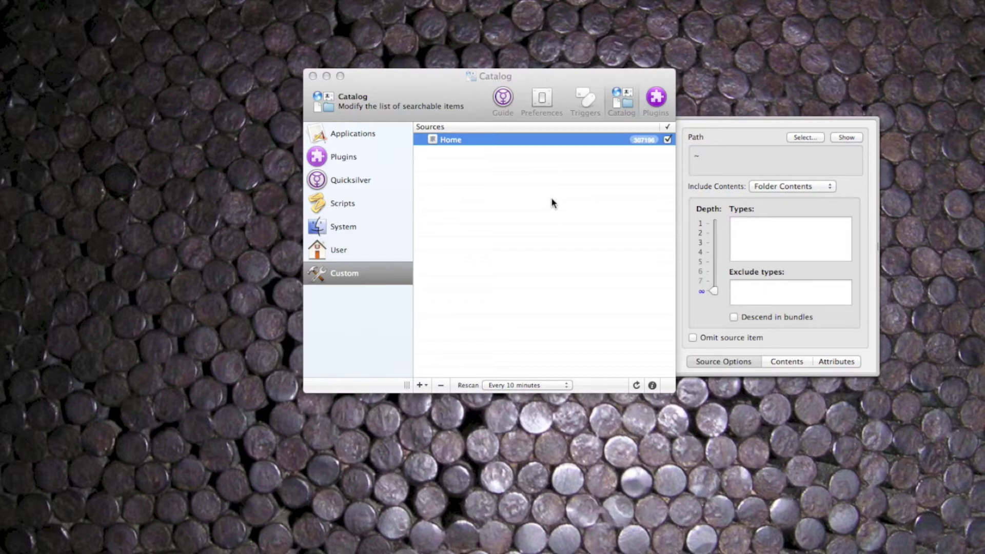
{"action": "key", "text": "super+space"}
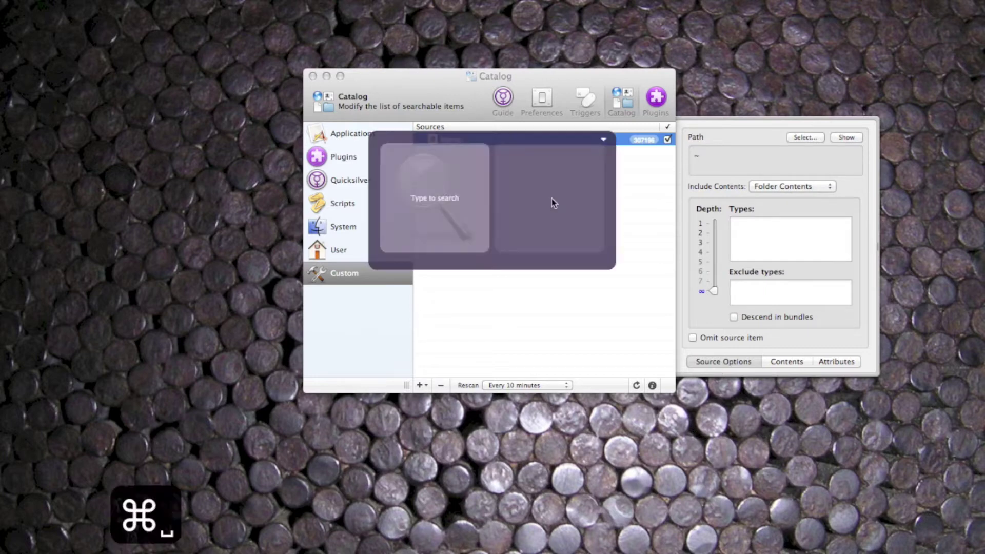
{"action": "type", "text": "chrome"}
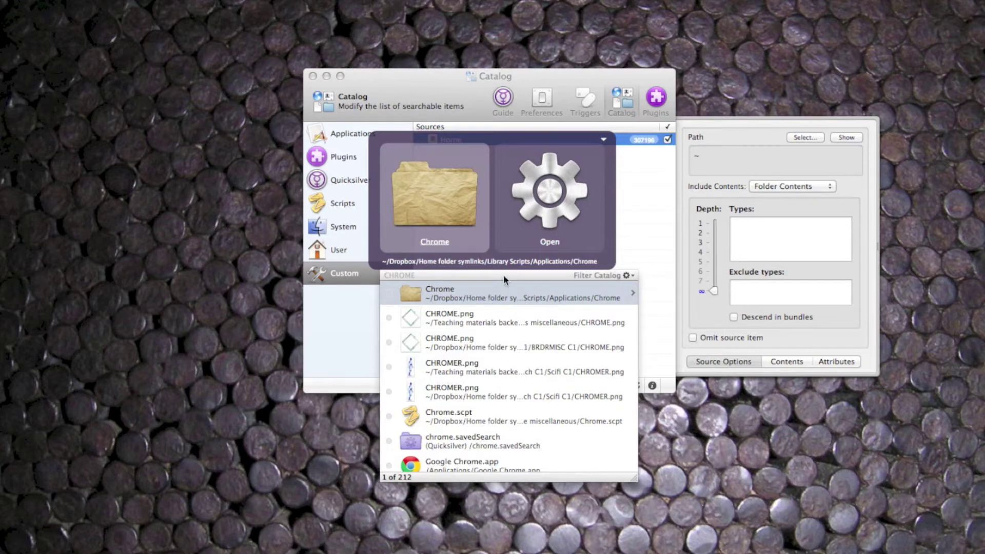
{"action": "key", "text": "Escape"}
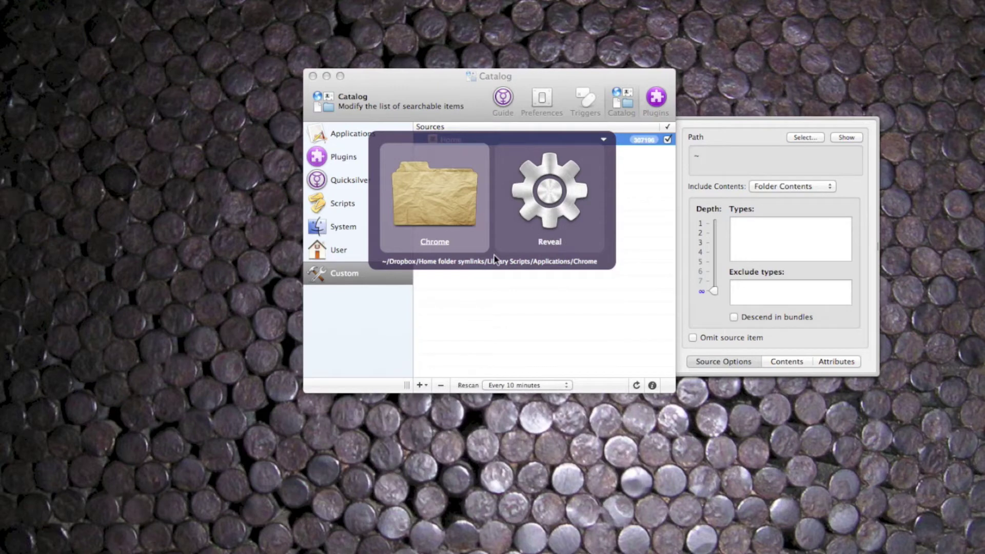
{"action": "key", "text": "Escape"}
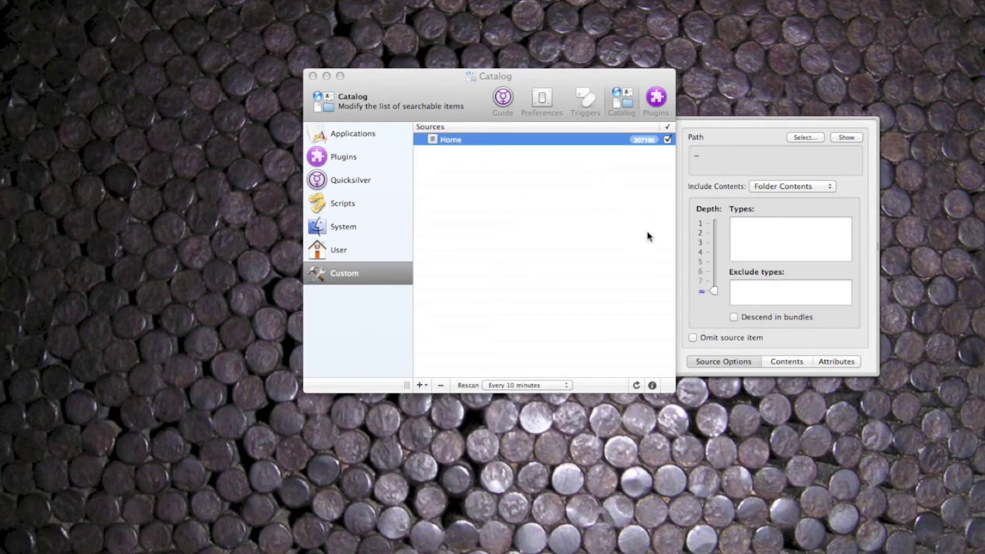
Step: Set the copied Home source's depth to 1
{"action": "left_click_drag", "start_coordinate": [712, 291], "coordinate": [713, 225]}
Step: Browse the contents of the "Files backed up" folder and search the catalog for Dropbox
{"action": "key", "text": "super+space"}
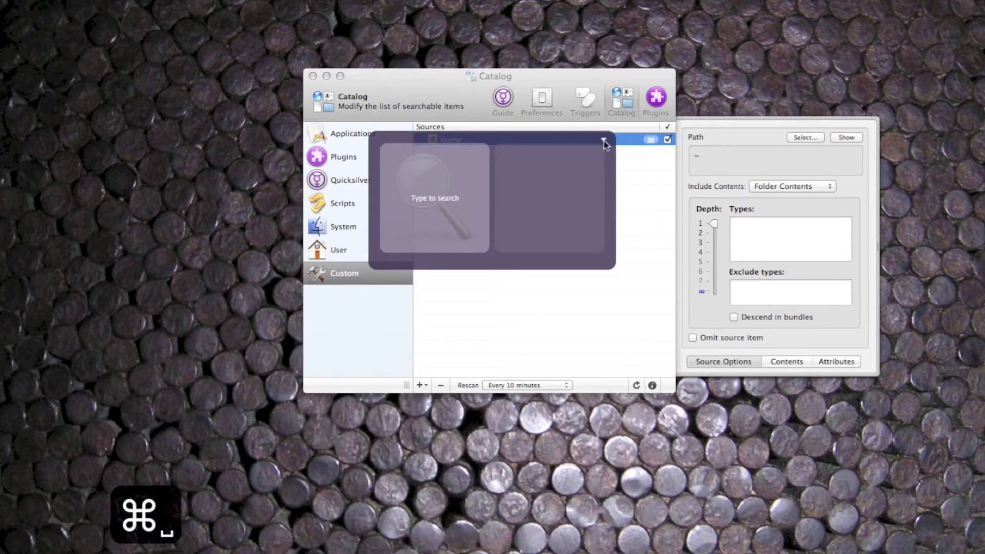
{"action": "type", "text": "fi"}
{"action": "key", "text": "Right"}
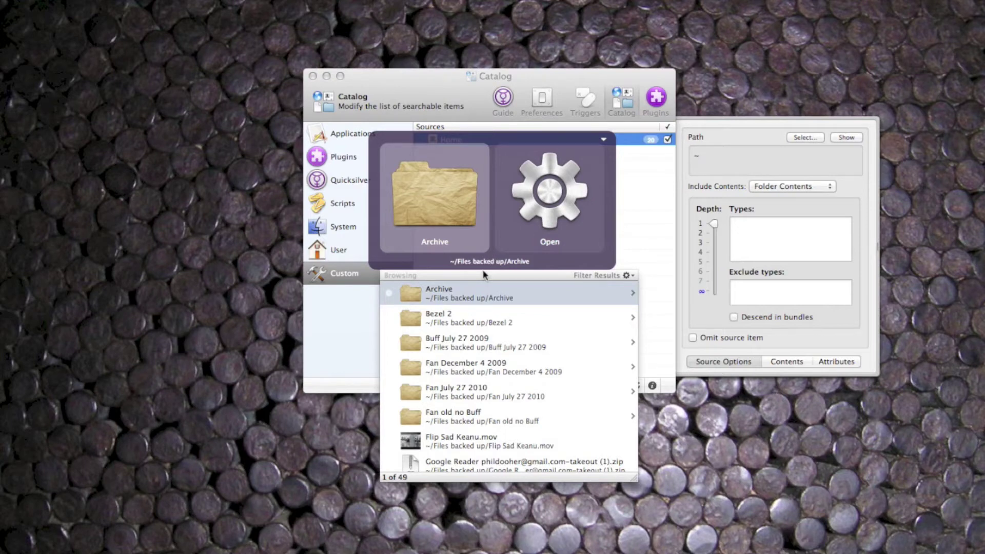
{"action": "type", "text": "dr"}
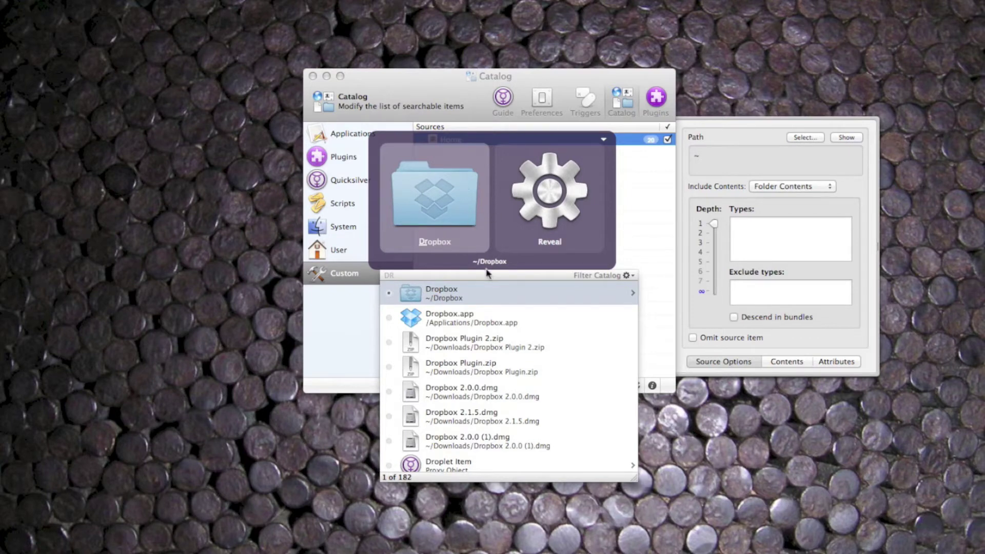
{"action": "key", "text": "super+space"}
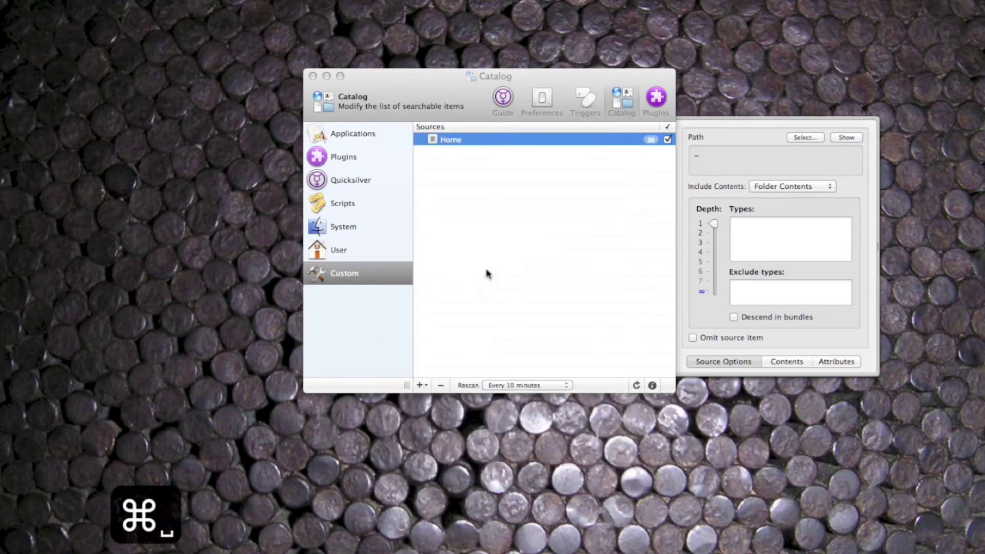
Step: Add a File & Folder Scanner source for the Dropbox folder to the custom sources and remove it again
{"action": "left_click", "coordinate": [421, 385]}
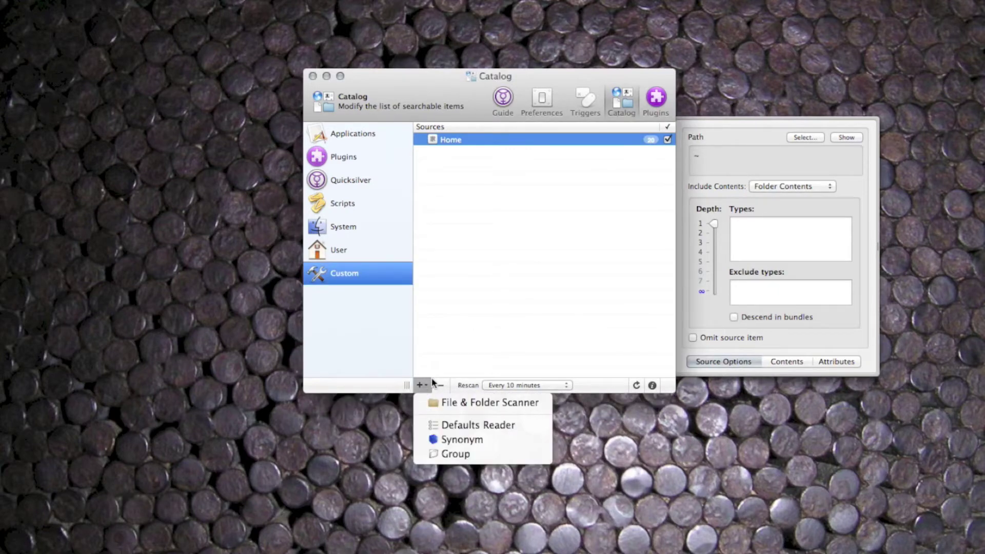
{"action": "left_click", "coordinate": [456, 402]}
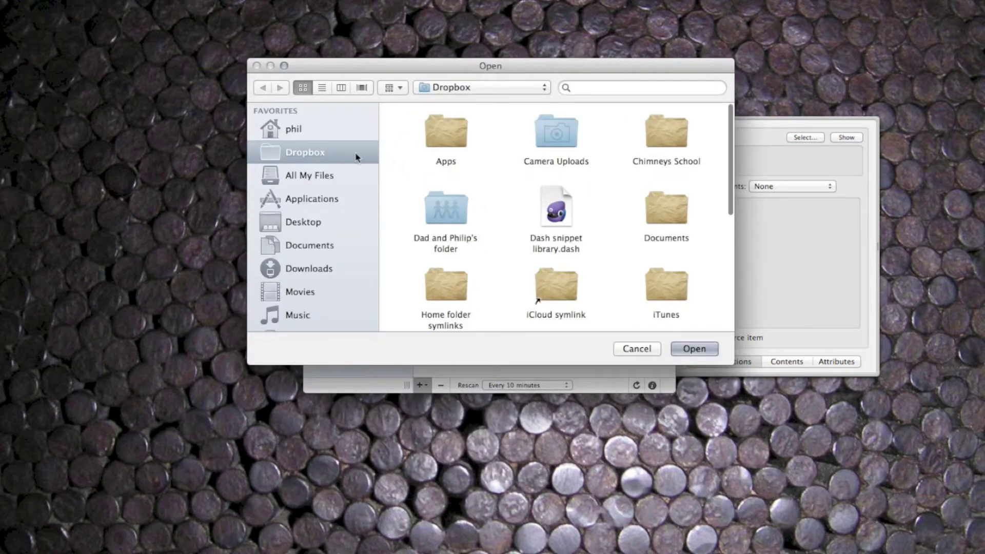
{"action": "left_click", "coordinate": [685, 349]}
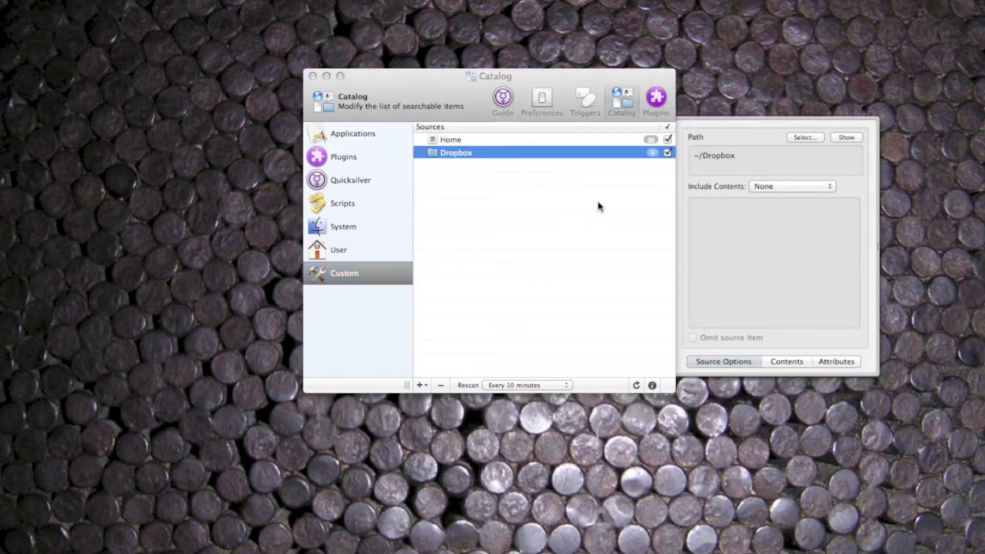
{"action": "left_click", "coordinate": [440, 385]}
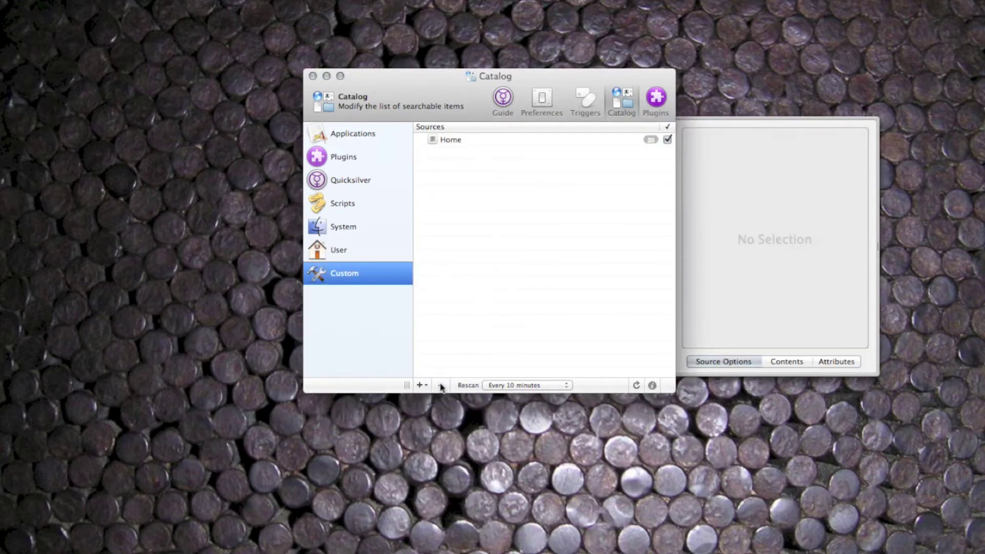
Step: Add the Dropbox folder from the command window directly into the custom sources list
{"action": "key", "text": "super+space"}
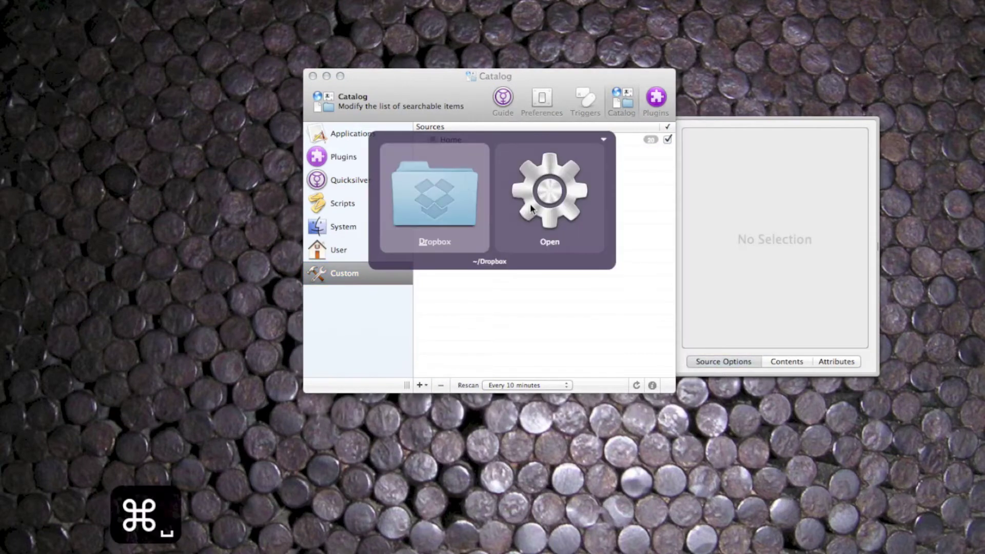
{"action": "left_click_drag", "start_coordinate": [411, 191], "coordinate": [581, 306]}
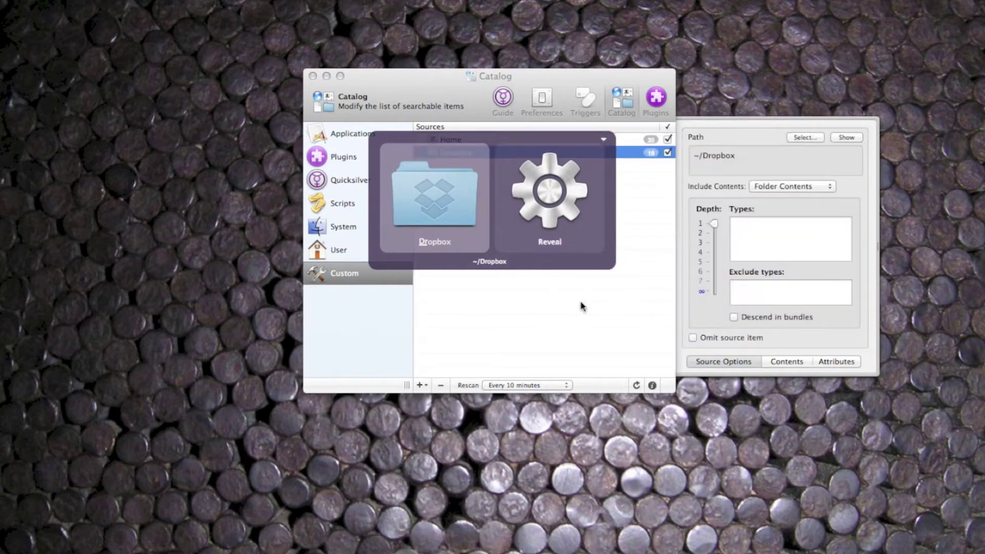
{"action": "key", "text": "super+space"}
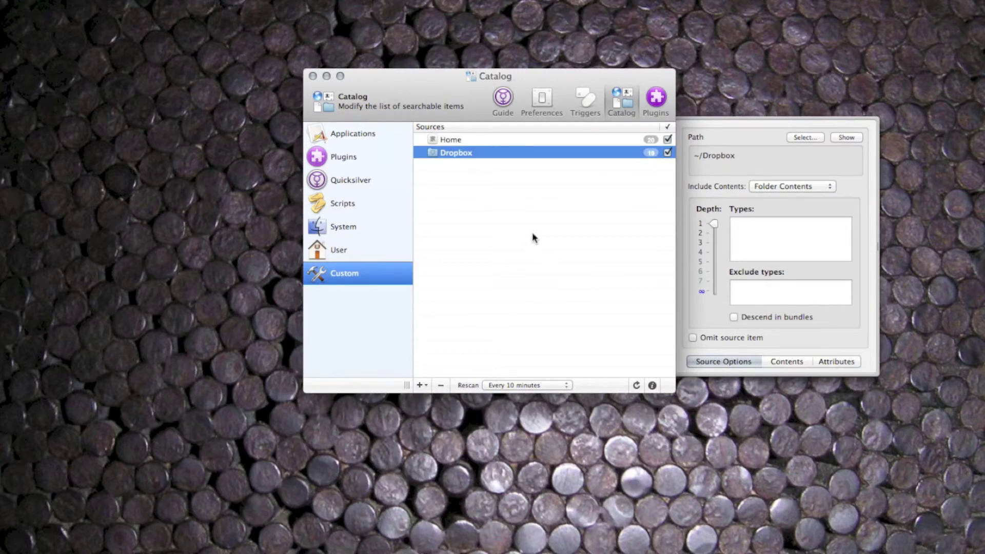
Step: Enable the Add To Catalog action in the action preferences
{"action": "left_click", "coordinate": [538, 100]}
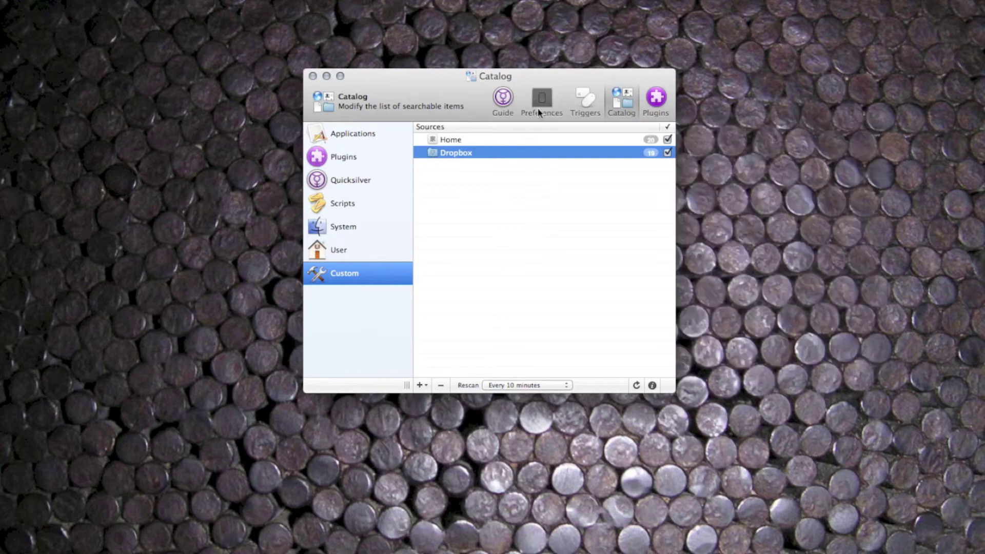
{"action": "scroll", "coordinate": [586, 275], "scroll_direction": "down", "scroll_amount": 15}
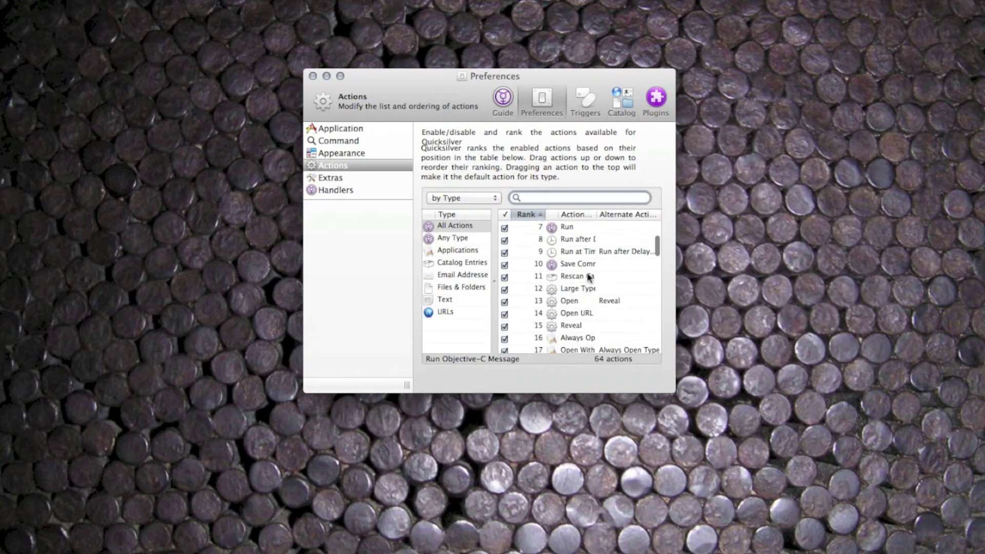
{"action": "scroll", "coordinate": [586, 273], "scroll_direction": "down", "scroll_amount": 3}
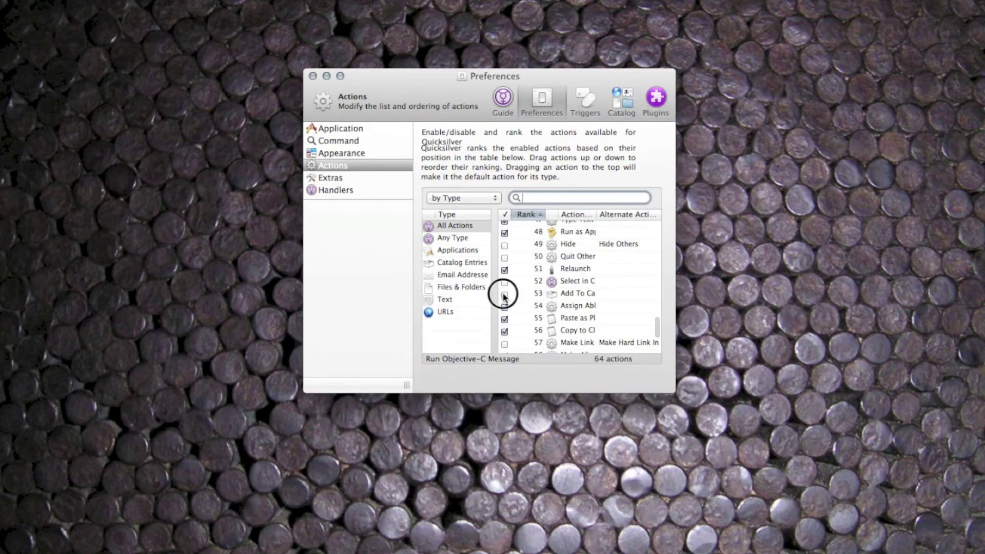
{"action": "left_click", "coordinate": [504, 295]}
Step: Remove the Dropbox custom source and add the Dropbox folder again with the Add To Catalog action
{"action": "left_click", "coordinate": [617, 105]}
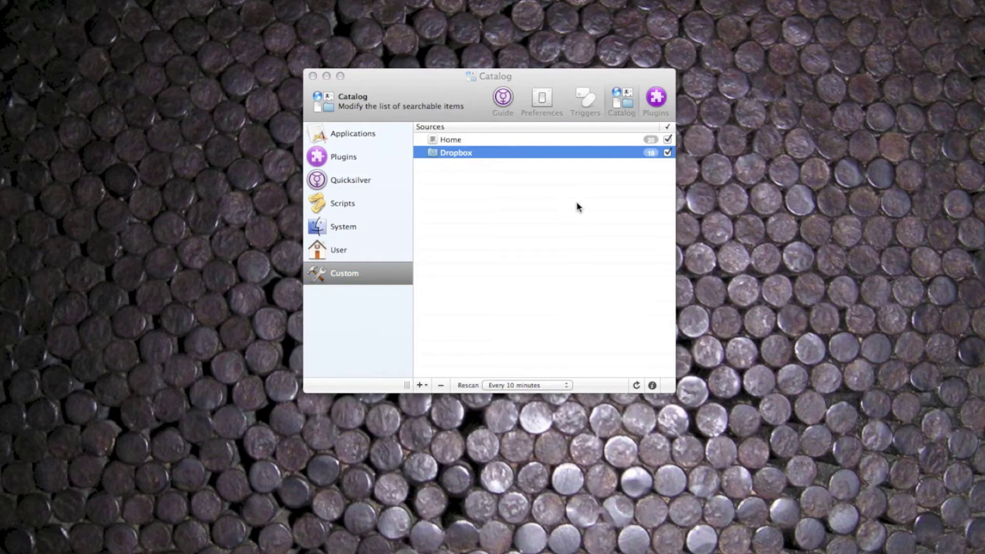
{"action": "left_click", "coordinate": [440, 385]}
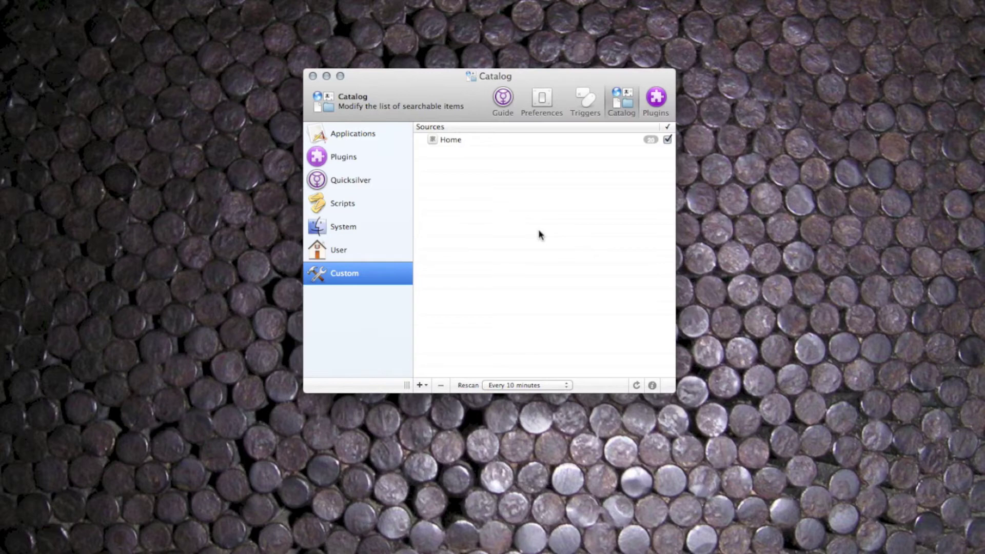
{"action": "key", "text": "super+space"}
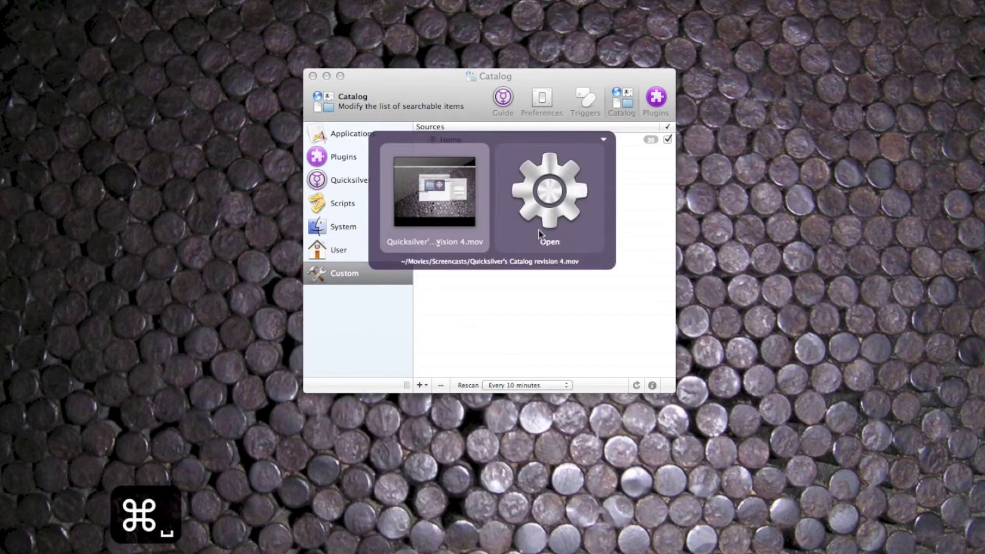
{"action": "type", "text": "dr"}
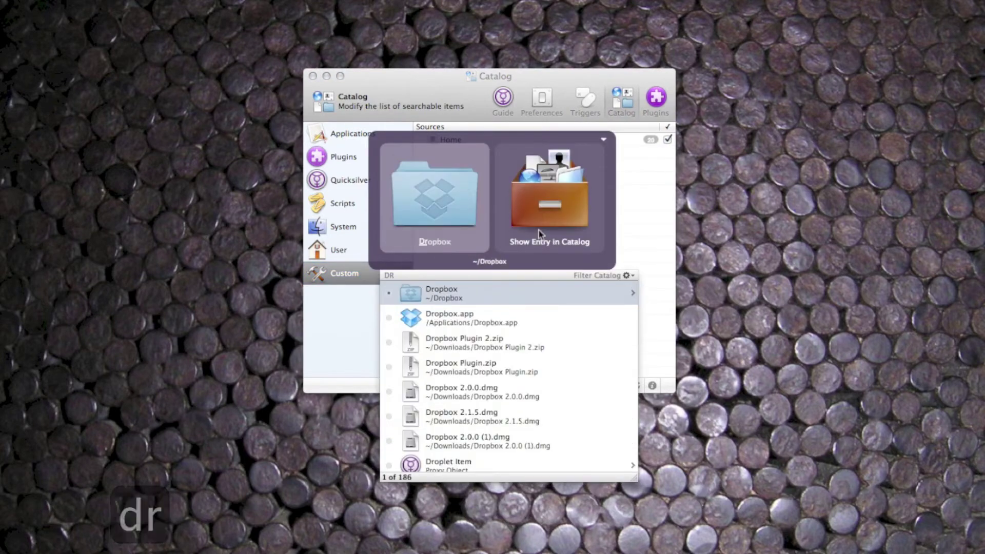
{"action": "key", "text": "Tab"}
{"action": "type", "text": "add"}
{"action": "key", "text": "Return"}
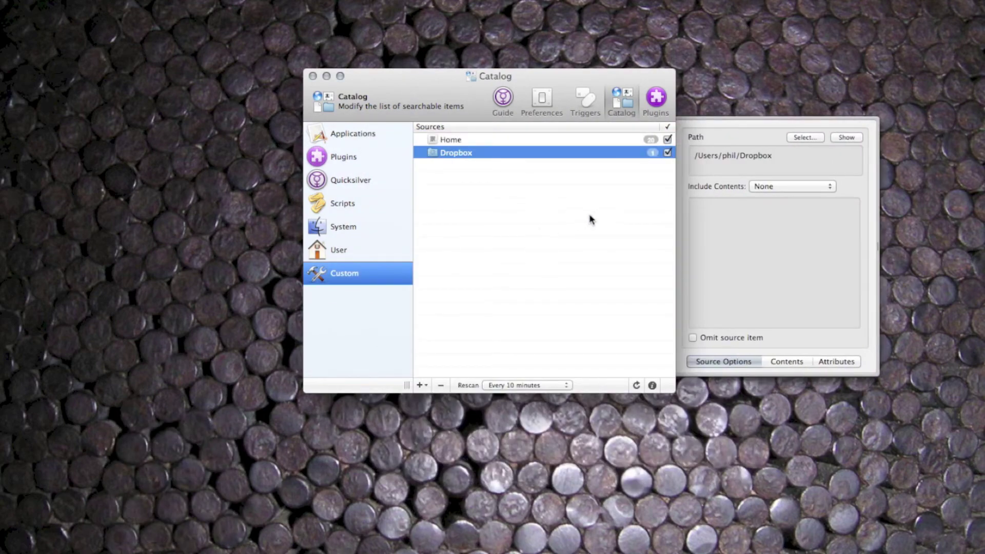
Step: Set the Dropbox source to include Folder Contents
{"action": "left_click", "coordinate": [798, 187]}
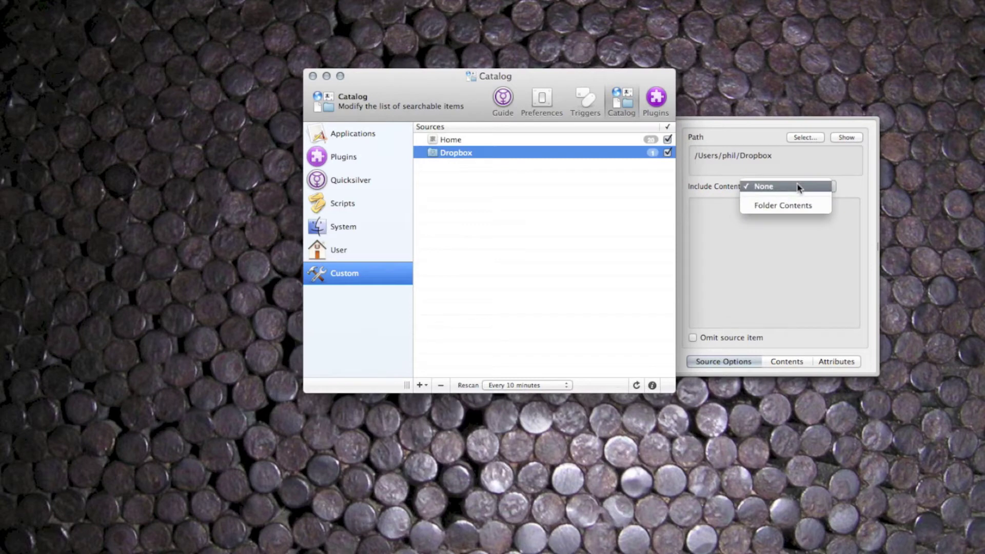
{"action": "left_click", "coordinate": [791, 206]}
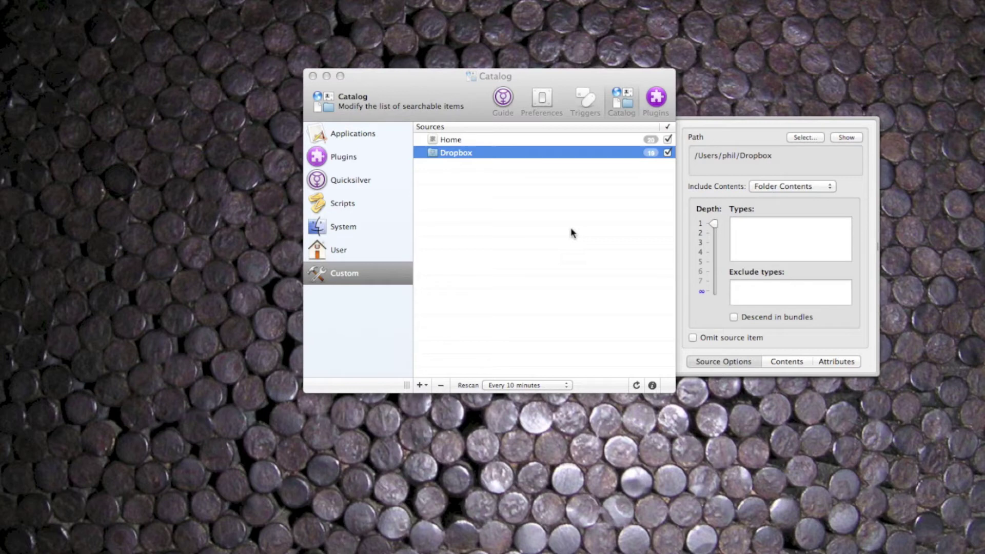
Step: Add the Borders miscellaneous folder as a custom source with the Add To Catalog action
{"action": "key", "text": "super+space"}
{"action": "key", "text": "super+v"}
{"action": "key", "text": "Tab"}
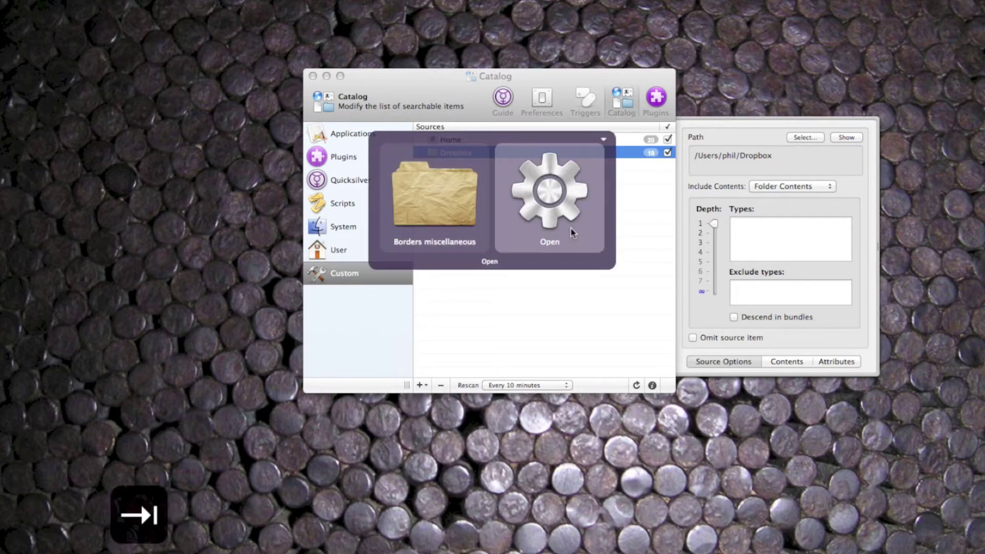
{"action": "type", "text": "add"}
{"action": "key", "text": "Return"}
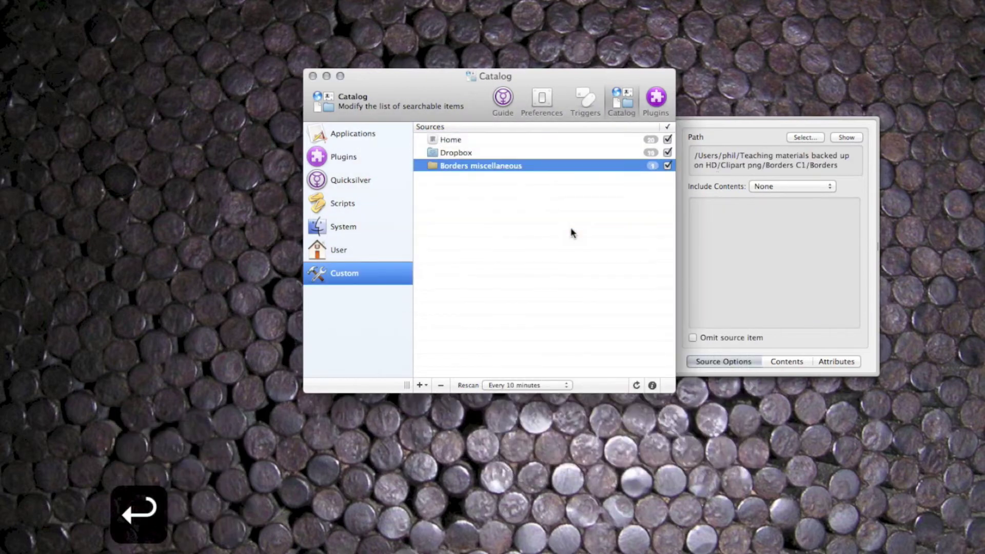
Step: Find the Borders miscellaneous folder with "bm" in the command window, browse its contents and filter them by "chr"
{"action": "key", "text": "super+space"}
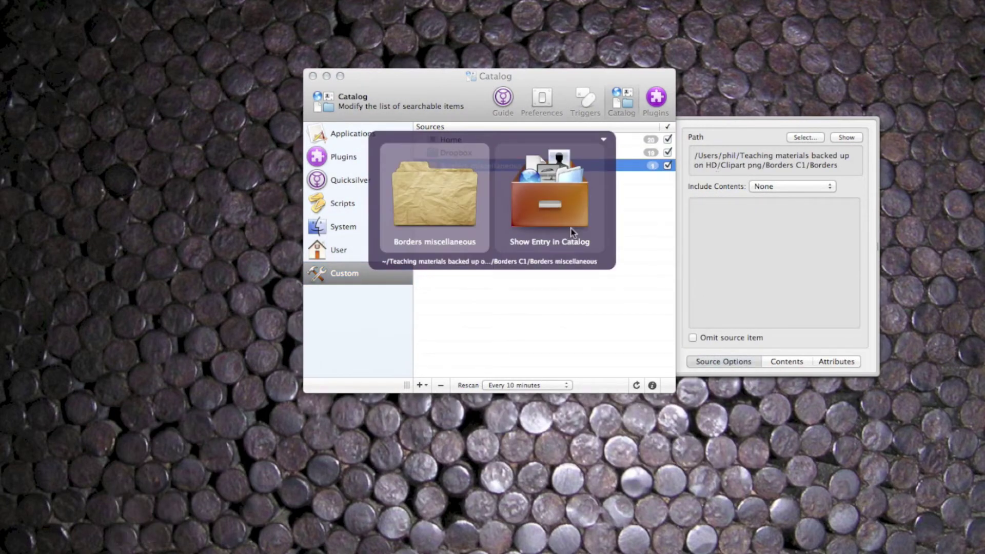
{"action": "type", "text": "bm"}
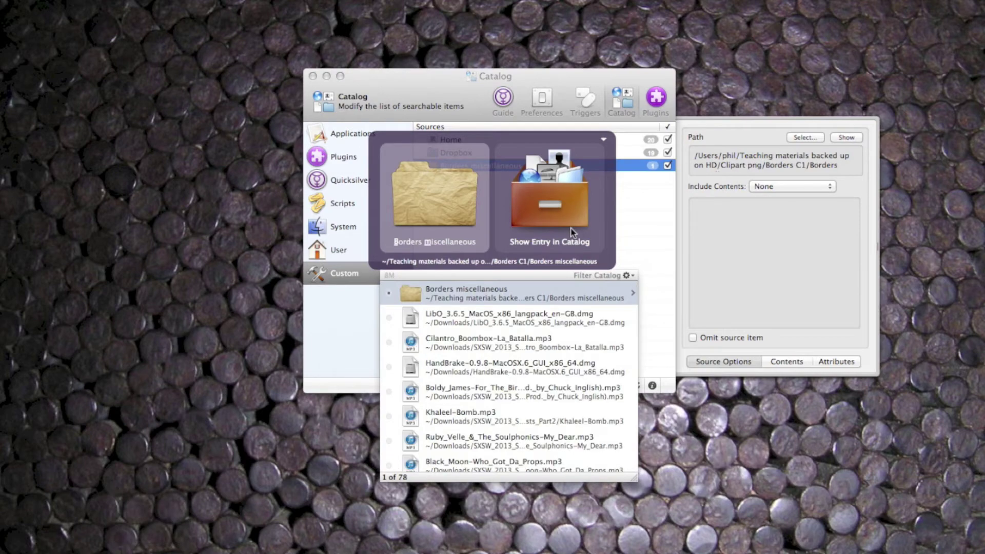
{"action": "key", "text": "Right"}
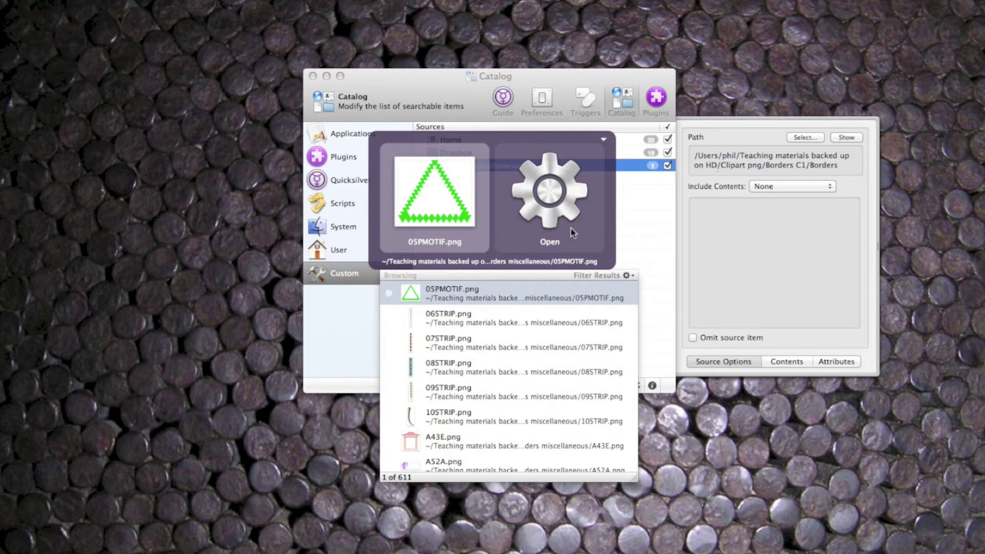
{"action": "type", "text": "chr"}
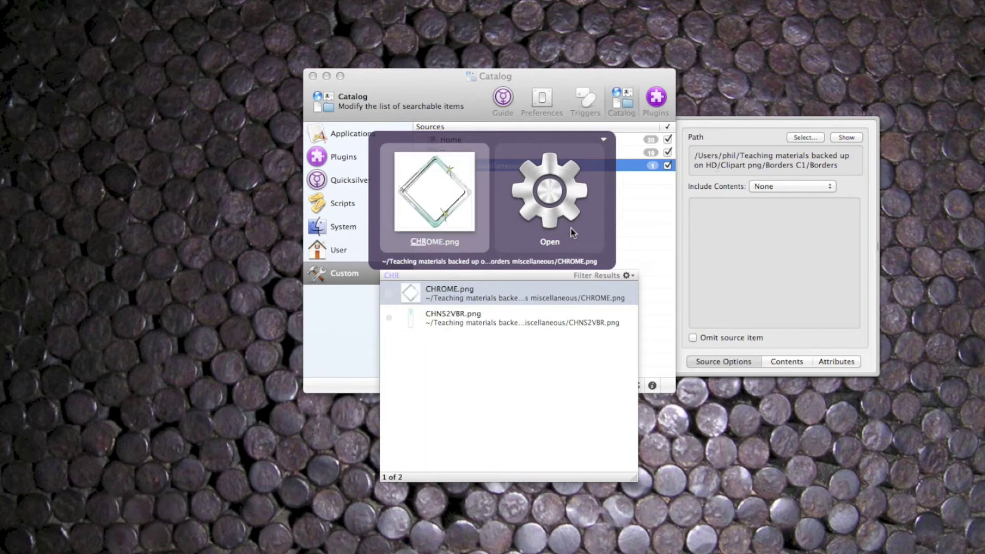
{"action": "key", "text": "Left"}
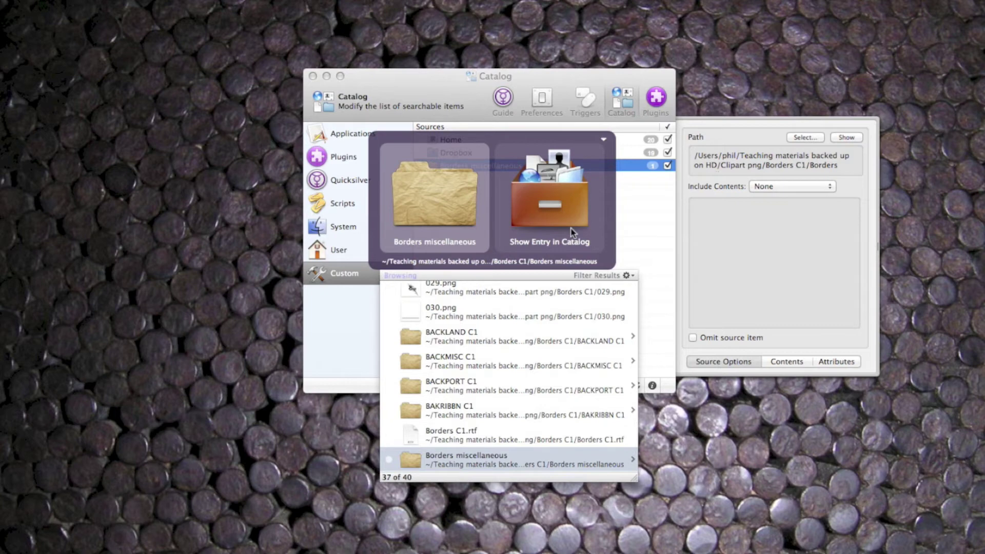
{"action": "key", "text": "Right"}
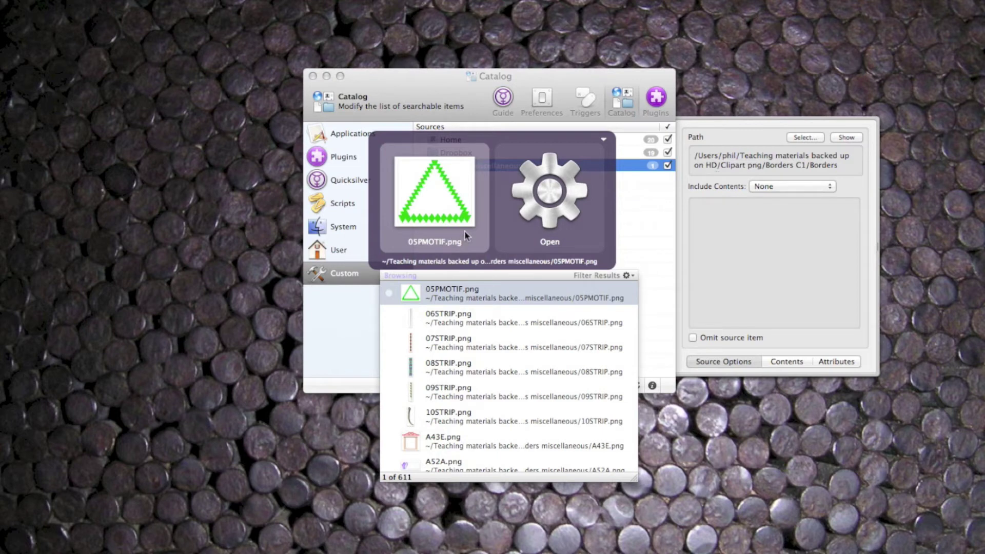
{"action": "key", "text": "super+space"}
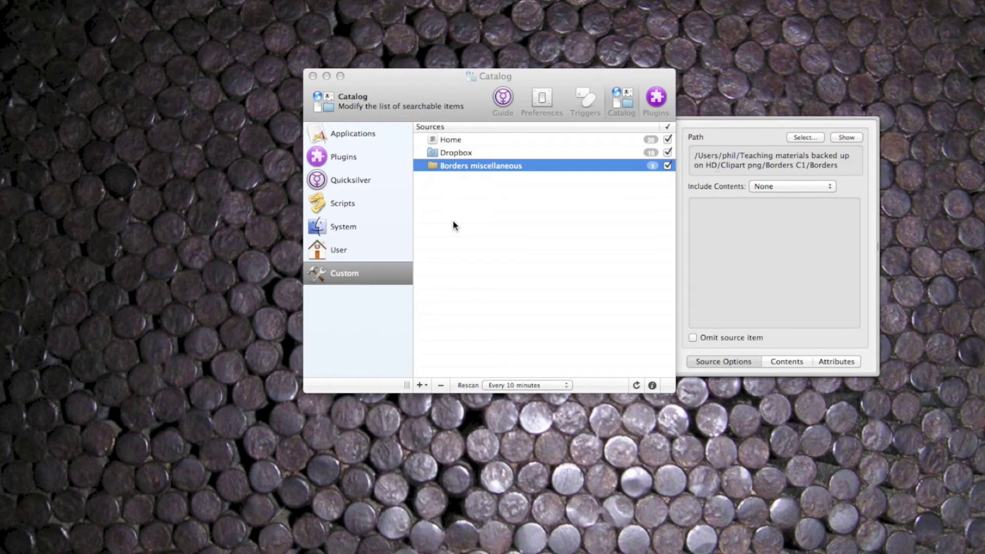
Step: Add Obscure folder from Test folder 1/Project/Text/Drafts to the catalog and set it to include Folder Contents
{"action": "key", "text": "super+space"}
{"action": "type", "text": "tes"}
{"action": "key", "text": "Right"}
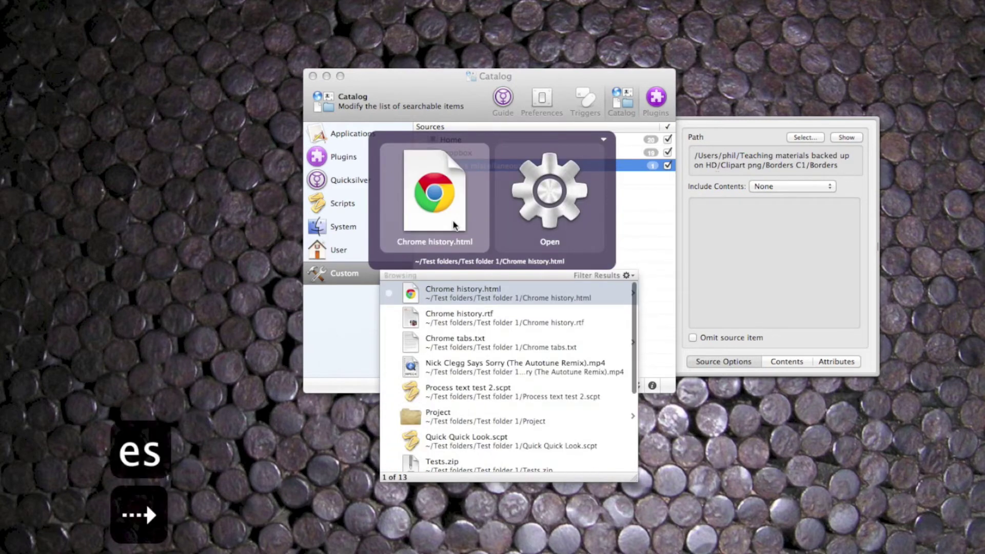
{"action": "type", "text": "pr"}
{"action": "key", "text": "Right"}
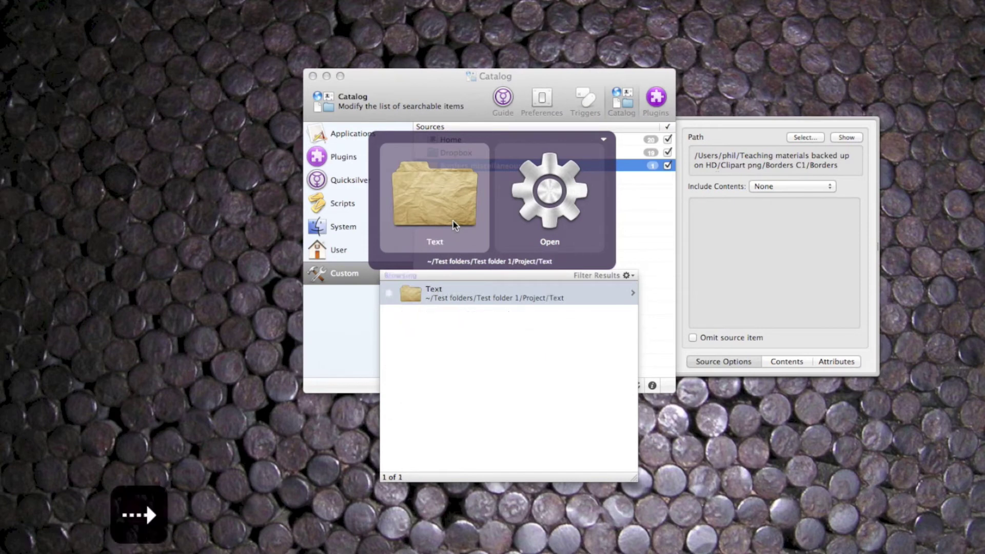
{"action": "key", "text": "Right"}
{"action": "key", "text": "Right"}
{"action": "key", "text": "Tab"}
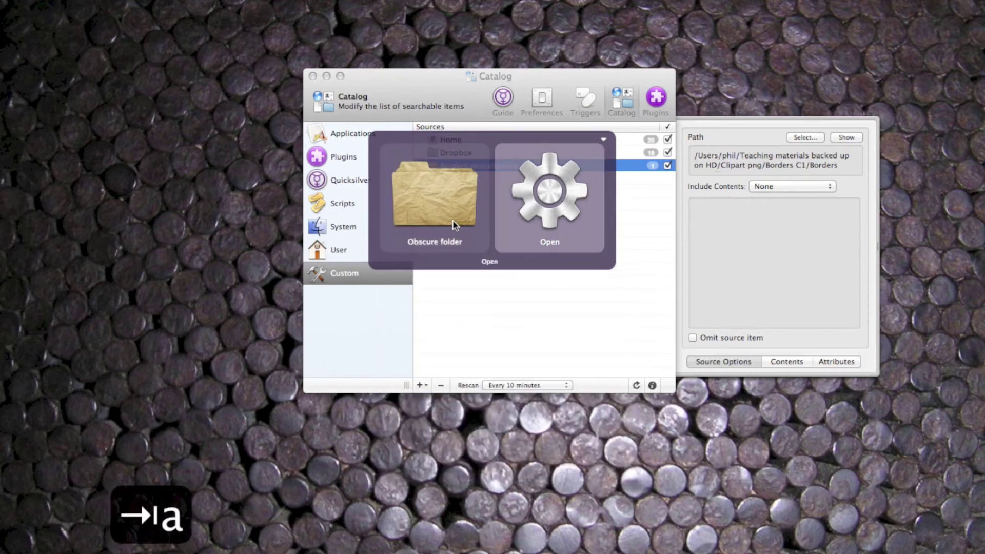
{"action": "type", "text": "a"}
{"action": "key", "text": "Return"}
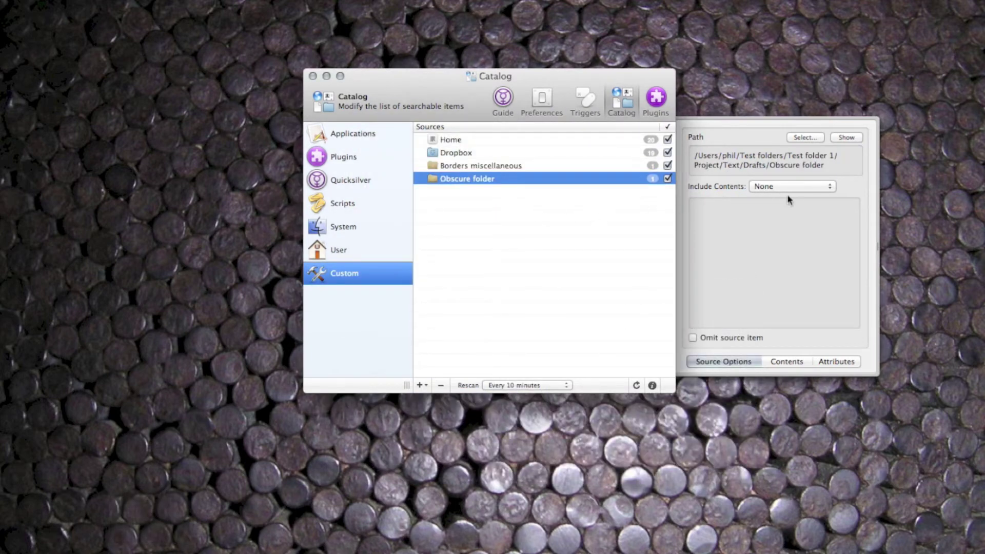
{"action": "left_click", "coordinate": [800, 191]}
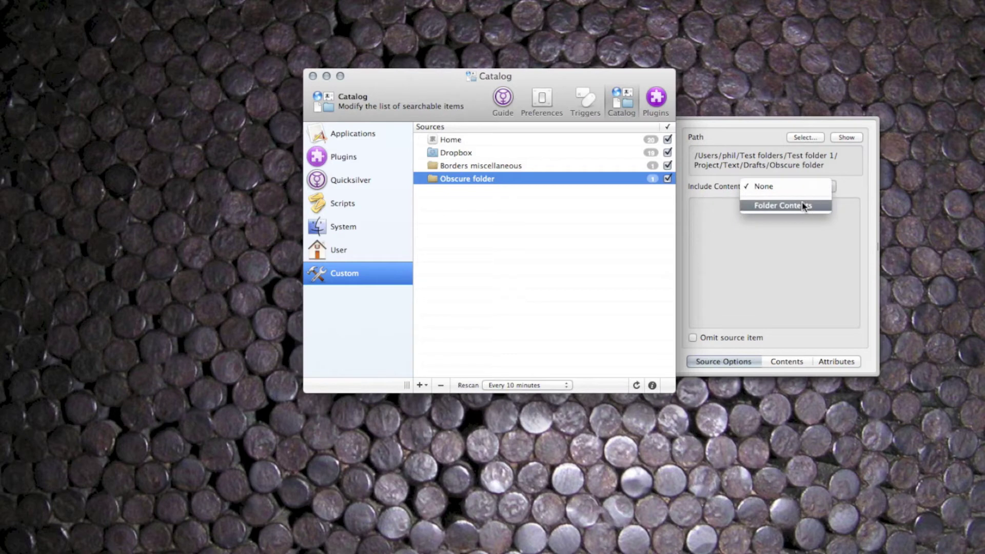
{"action": "left_click", "coordinate": [802, 205]}
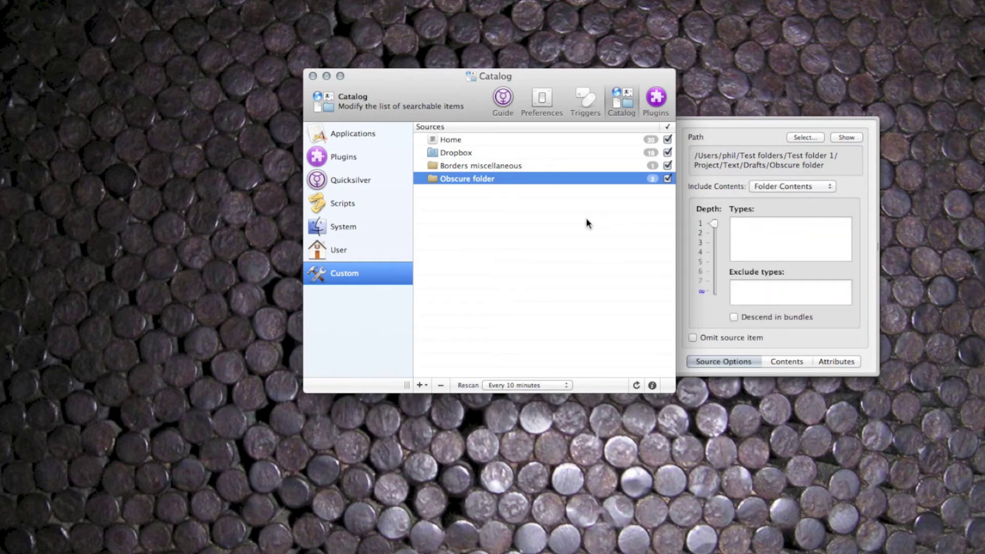
Step: Browse the contents of Obscure folder in the command window and search the catalog for "image"
{"action": "key", "text": "super+space"}
{"action": "key", "text": "Right"}
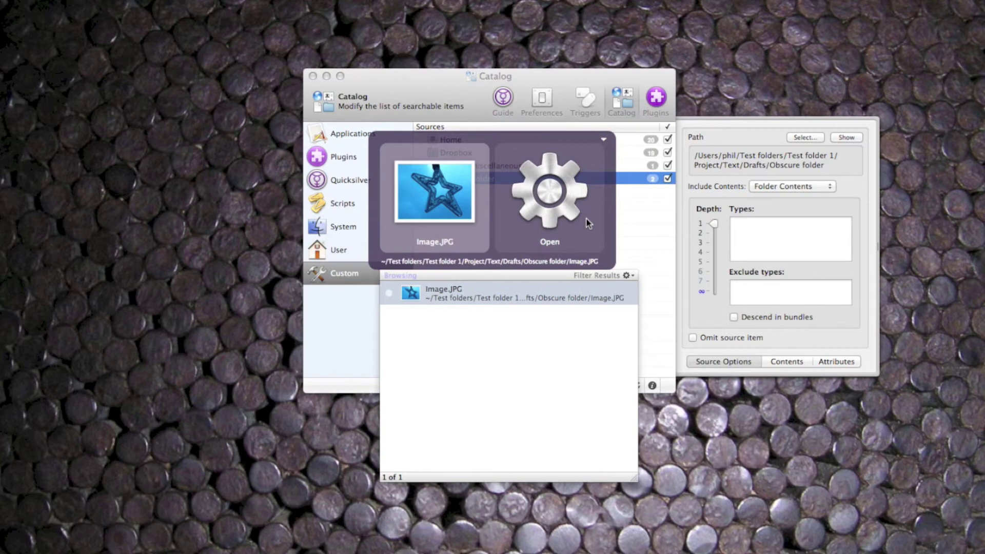
{"action": "key", "text": "BackSpace"}
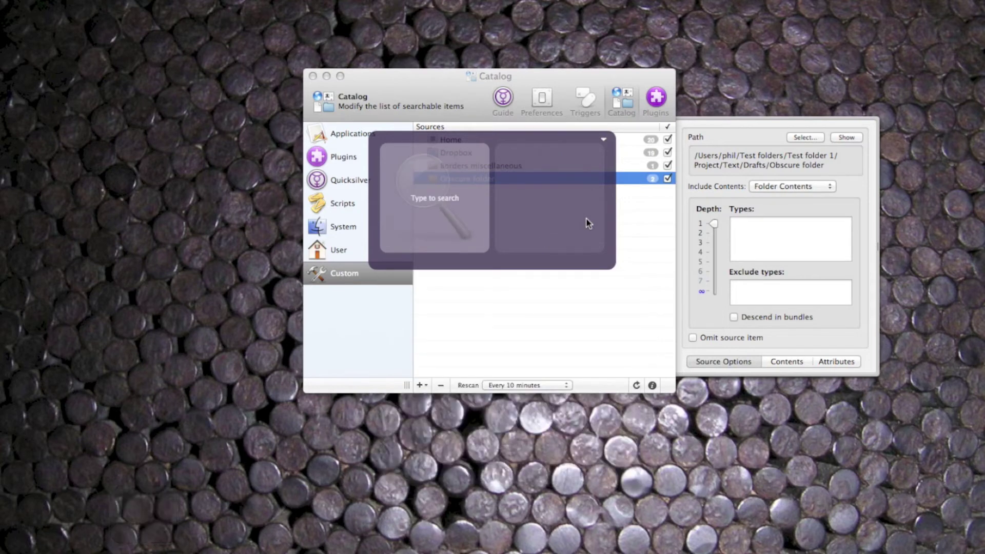
{"action": "type", "text": "image"}
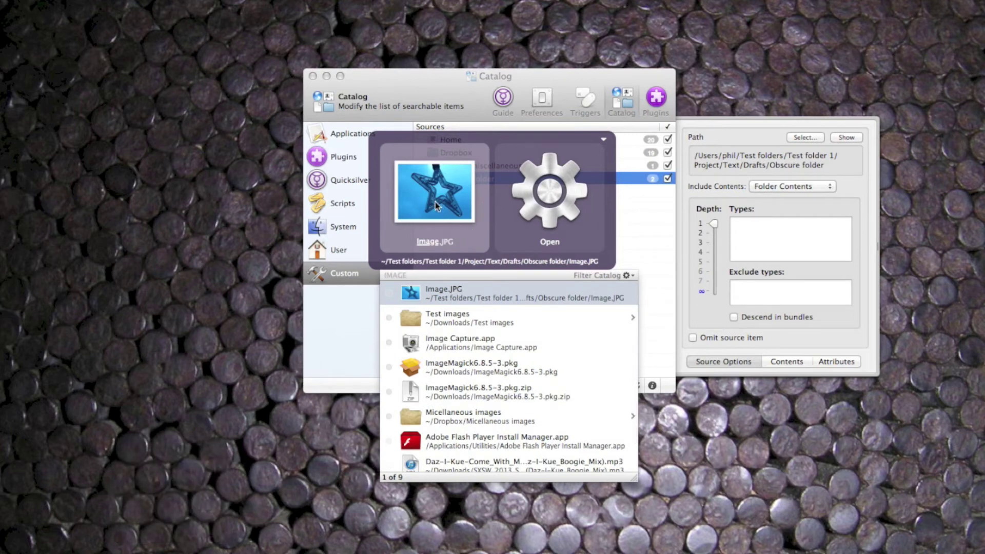
{"action": "key", "text": "super"}
{"action": "key", "text": "super+Return"}
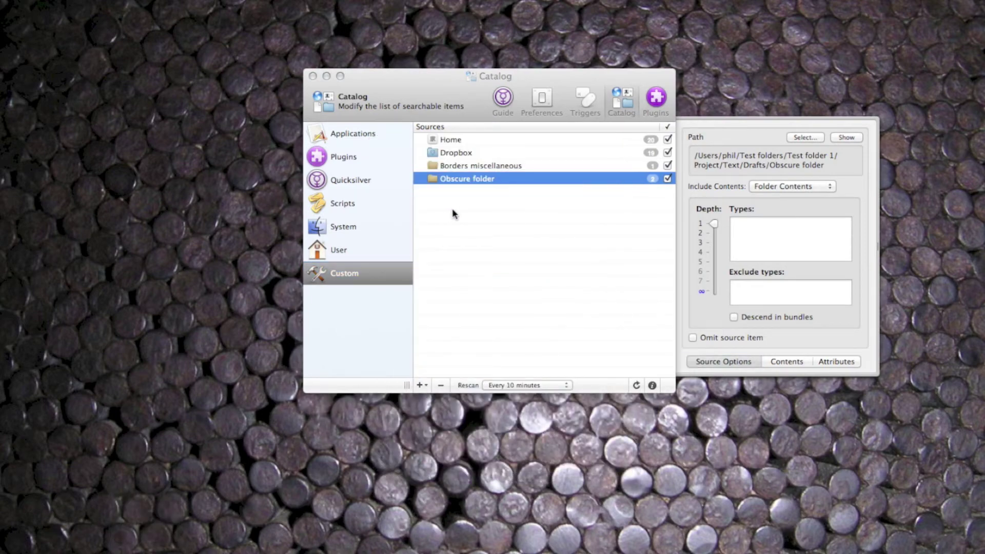
Step: Search for "image" in the command window and in Spotlight, and show all the Spotlight results in Finder
{"action": "key", "text": "super+space"}
{"action": "type", "text": "image"}
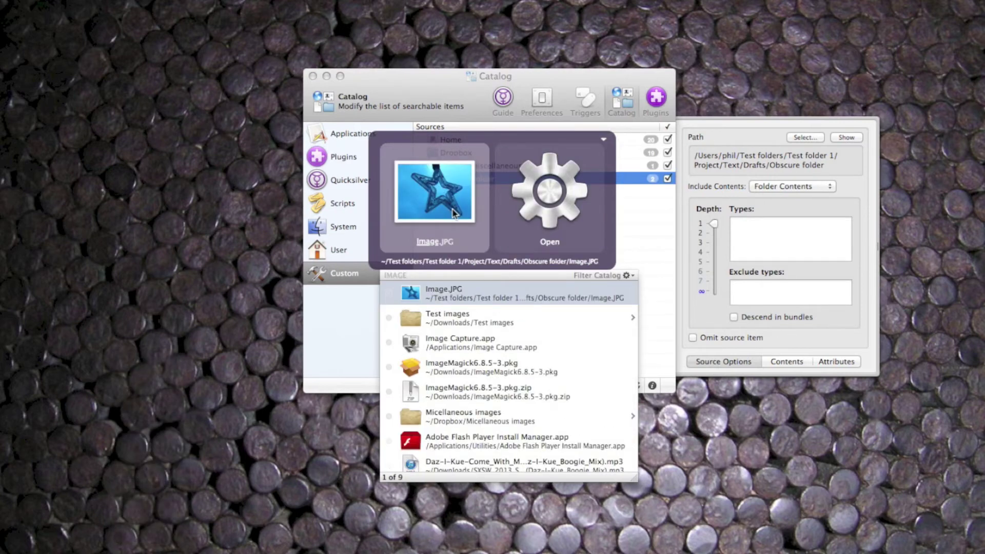
{"action": "key", "text": "ctrl+super+space"}
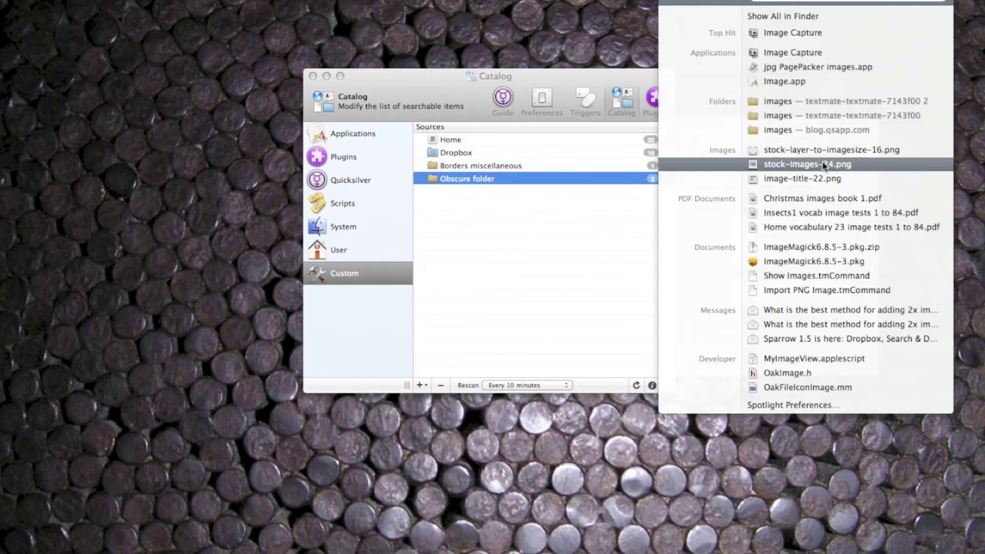
{"action": "mouse_move", "coordinate": [841, 119]}
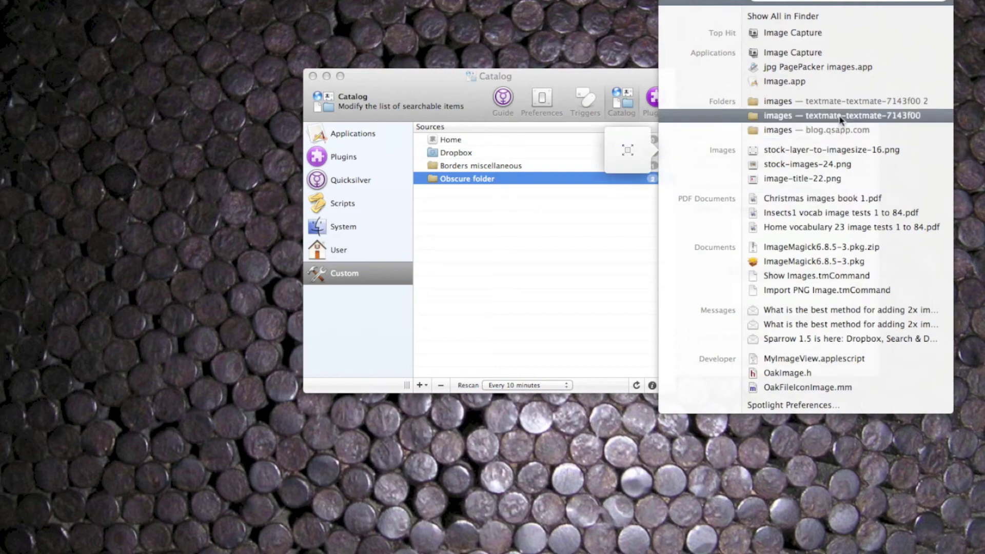
{"action": "left_click", "coordinate": [793, 16]}
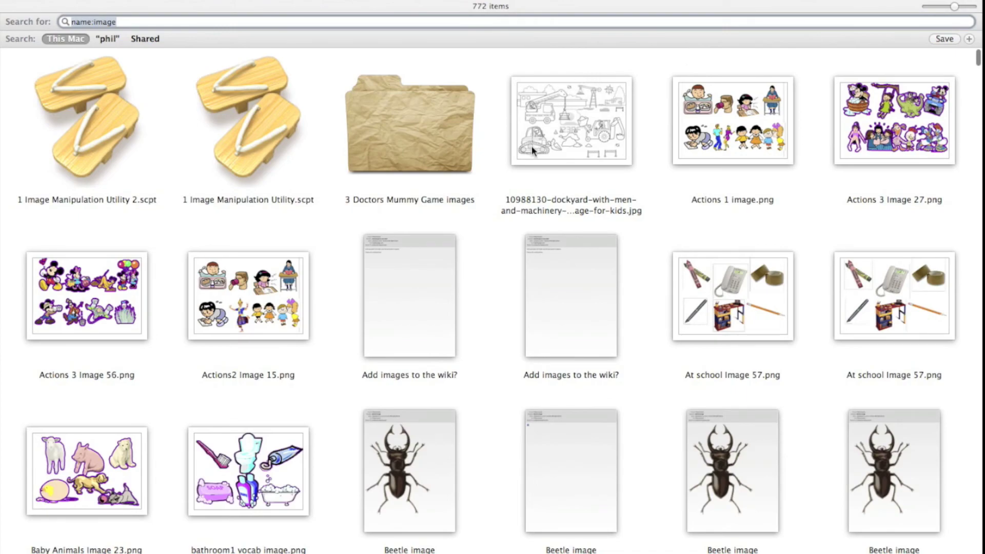
Step: Look through the Finder results for files with "image" in their name, and return to the Catalog preferences
{"action": "scroll", "coordinate": [463, 271], "scroll_direction": "down", "scroll_amount": 10}
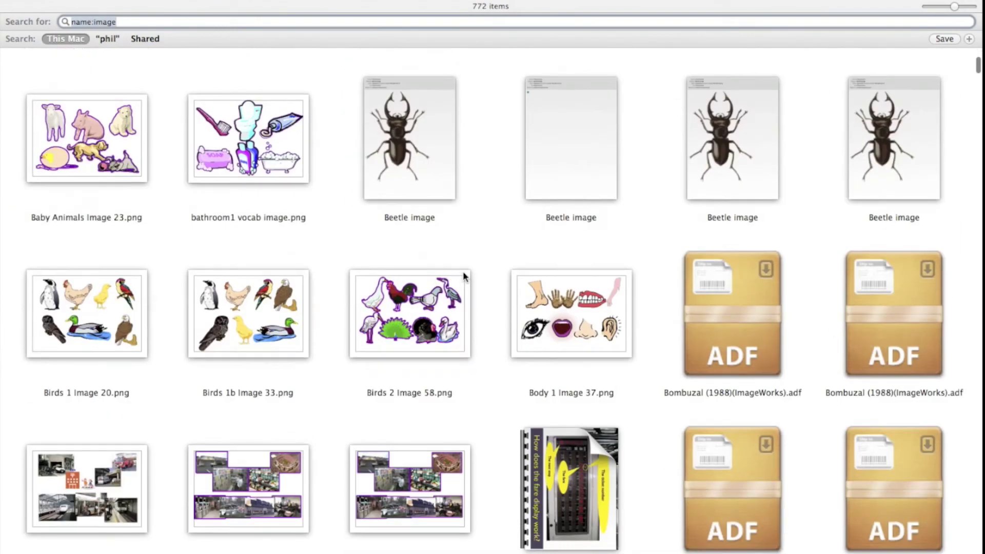
{"action": "scroll", "coordinate": [463, 277], "scroll_direction": "down", "scroll_amount": 15}
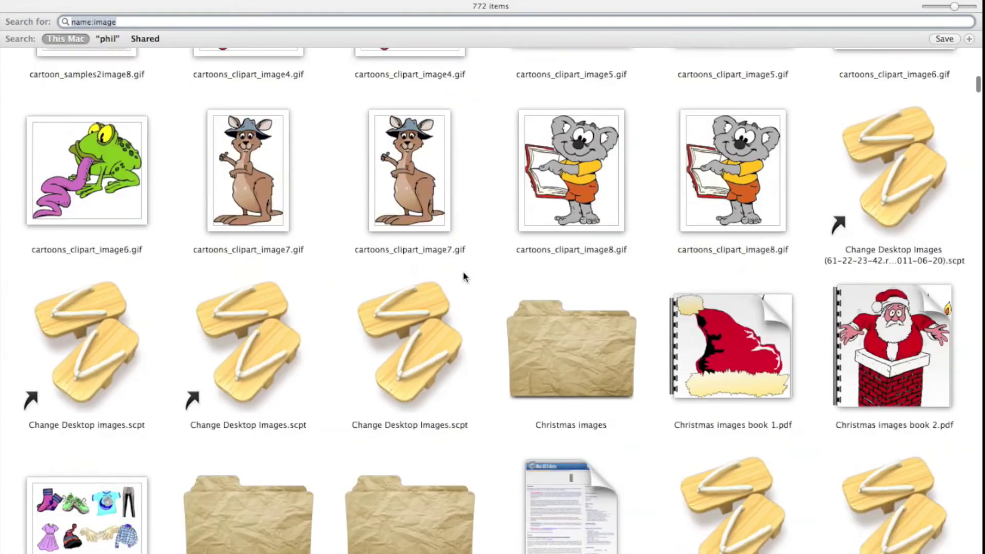
{"action": "scroll", "coordinate": [464, 276], "scroll_direction": "down", "scroll_amount": 12}
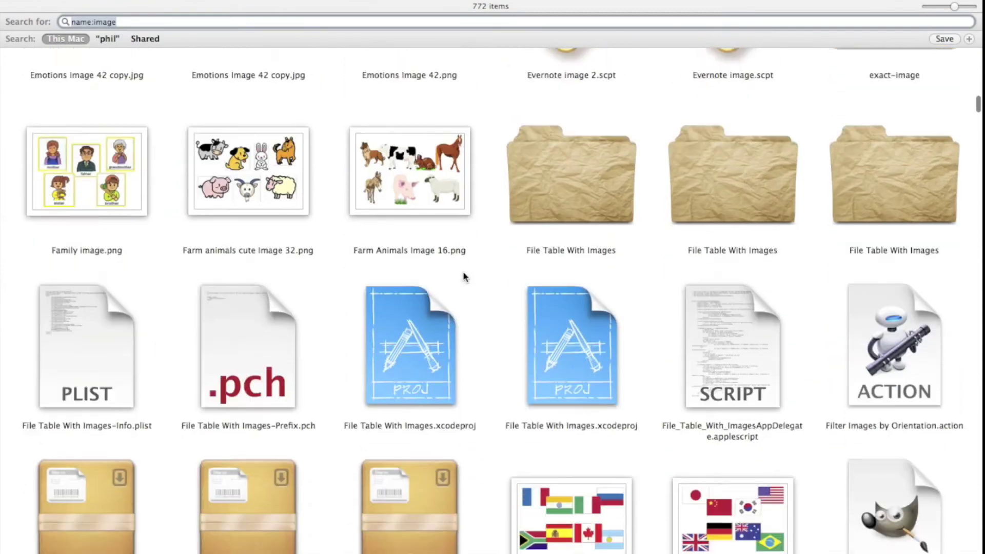
{"action": "scroll", "coordinate": [463, 277], "scroll_direction": "down", "scroll_amount": 12}
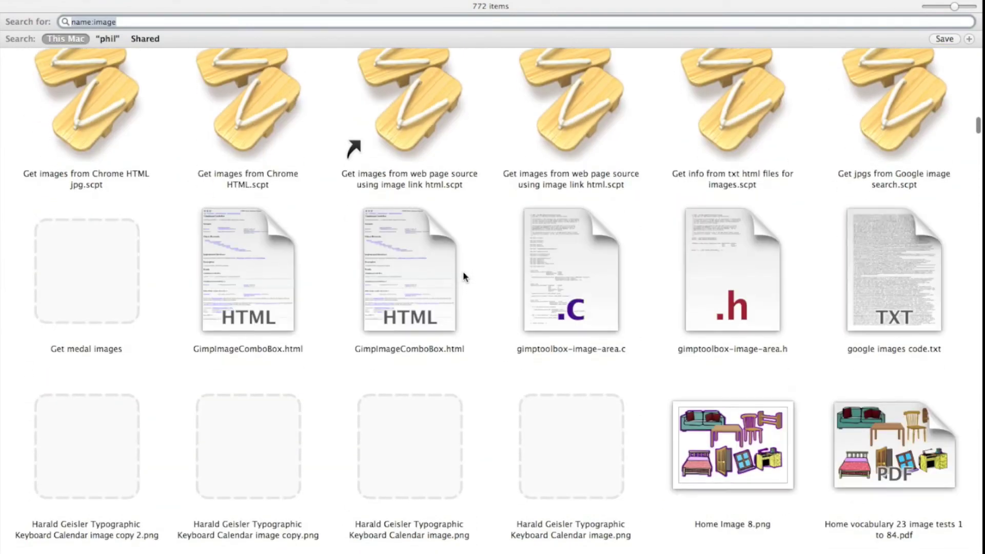
{"action": "scroll", "coordinate": [463, 277], "scroll_direction": "down", "scroll_amount": 10}
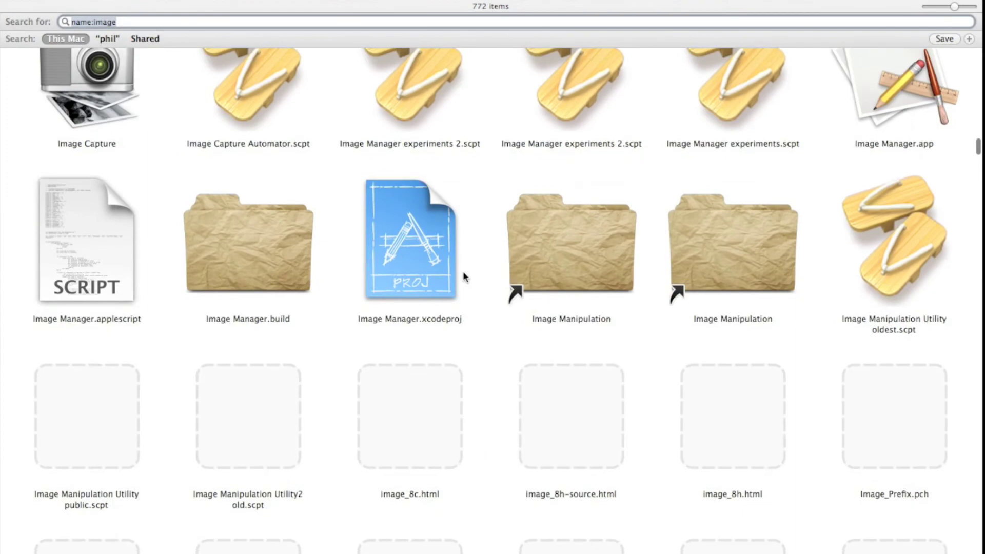
{"action": "scroll", "coordinate": [463, 277], "scroll_direction": "down", "scroll_amount": 5}
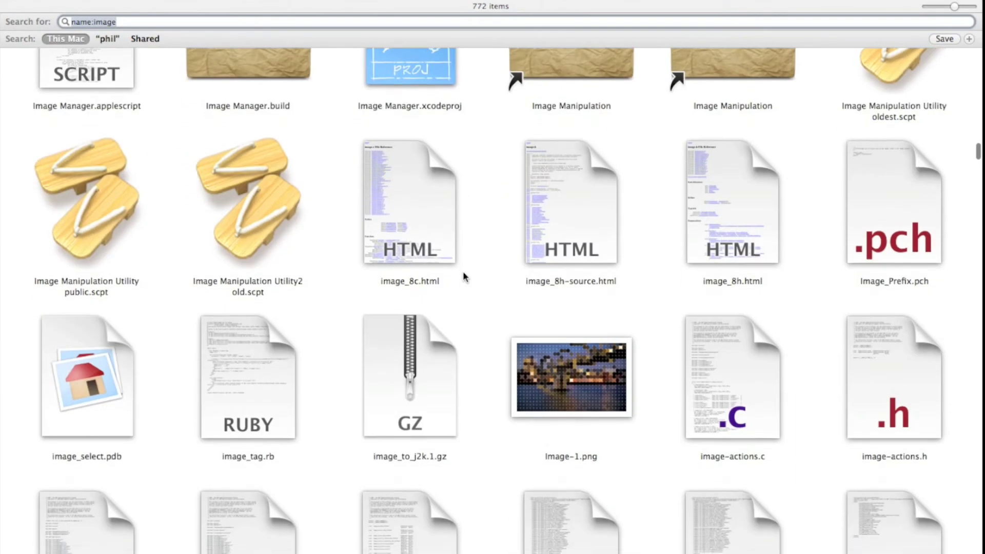
{"action": "scroll", "coordinate": [463, 276], "scroll_direction": "down", "scroll_amount": 12}
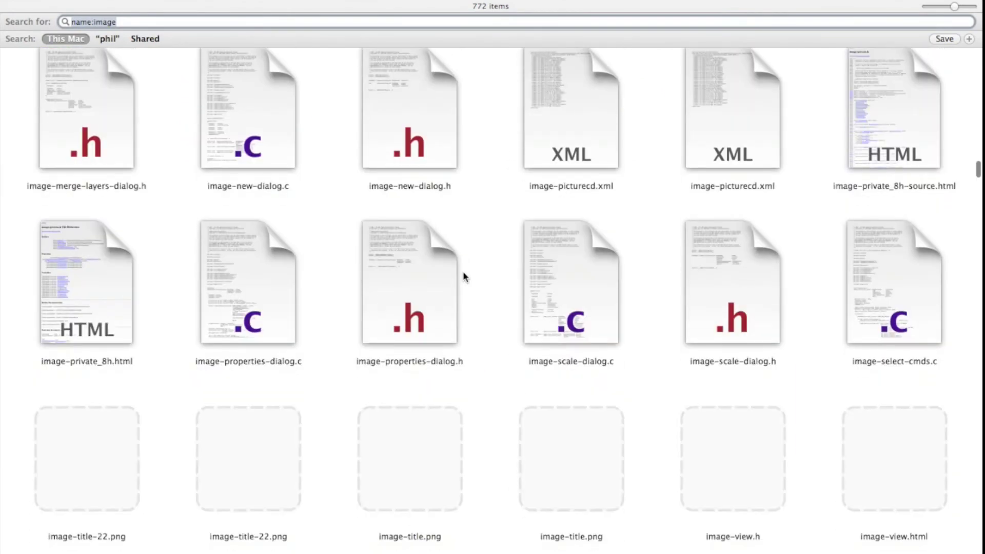
{"action": "scroll", "coordinate": [463, 275], "scroll_direction": "down", "scroll_amount": 6}
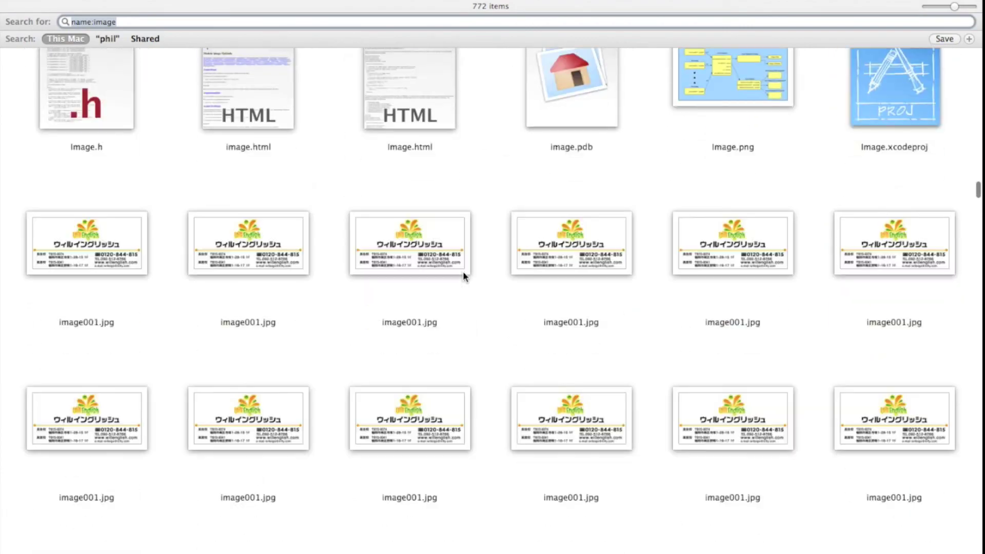
{"action": "key", "text": "ctrl+7"}
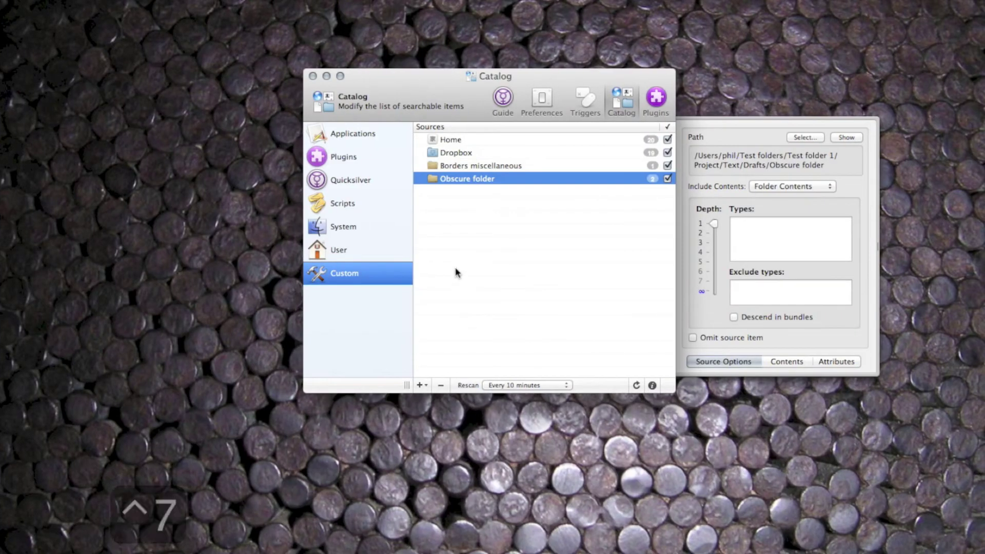
{"action": "left_click", "coordinate": [458, 218]}
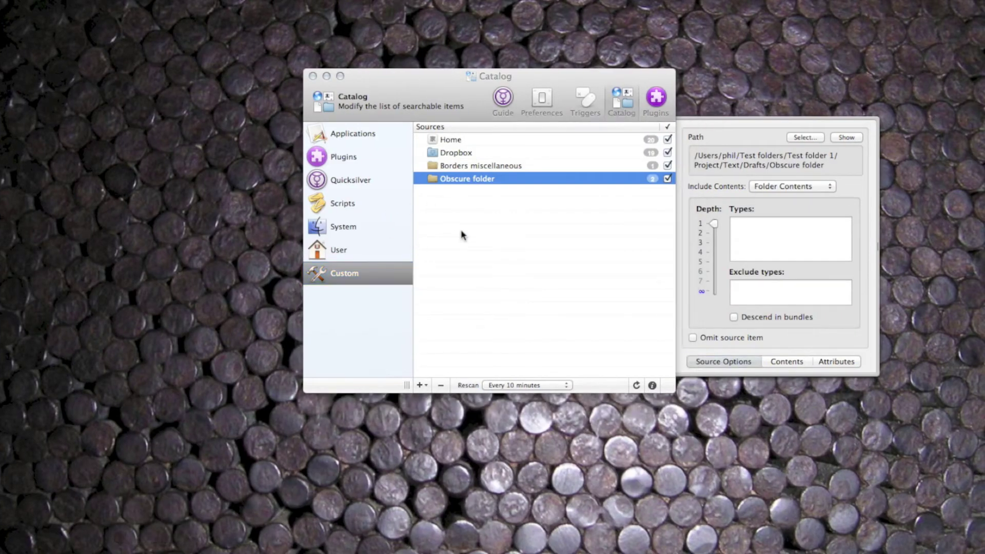
Step: Add the Documents folder from Dropbox to the catalog and set it to include Folder Contents
{"action": "key", "text": "super+space"}
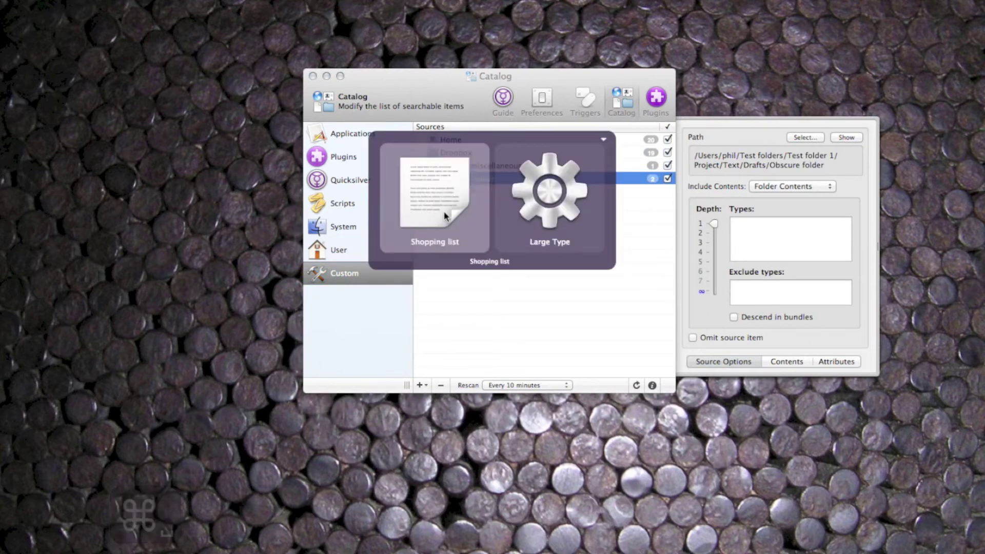
{"action": "type", "text": "d"}
{"action": "key", "text": "Tab"}
{"action": "type", "text": "a"}
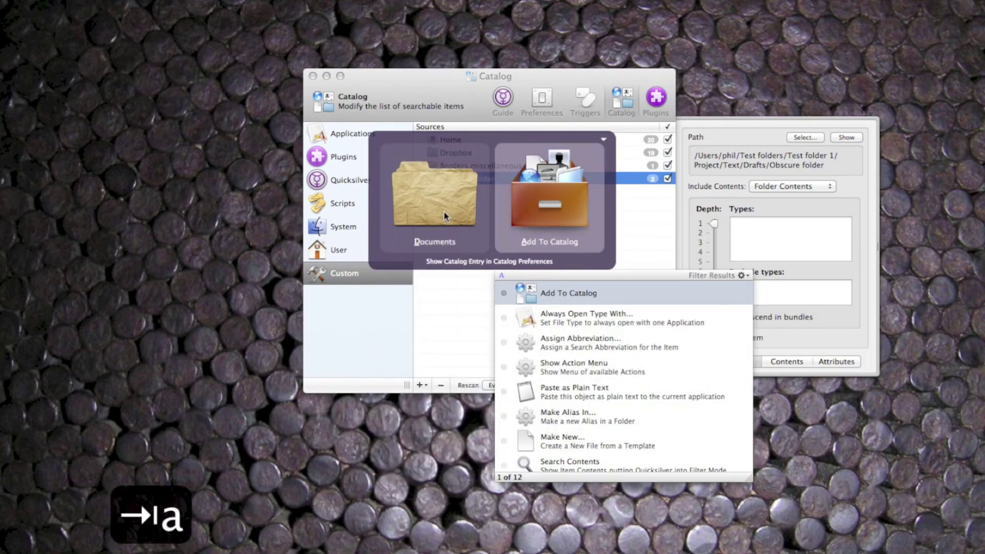
{"action": "key", "text": "Return"}
{"action": "left_click", "coordinate": [758, 187]}
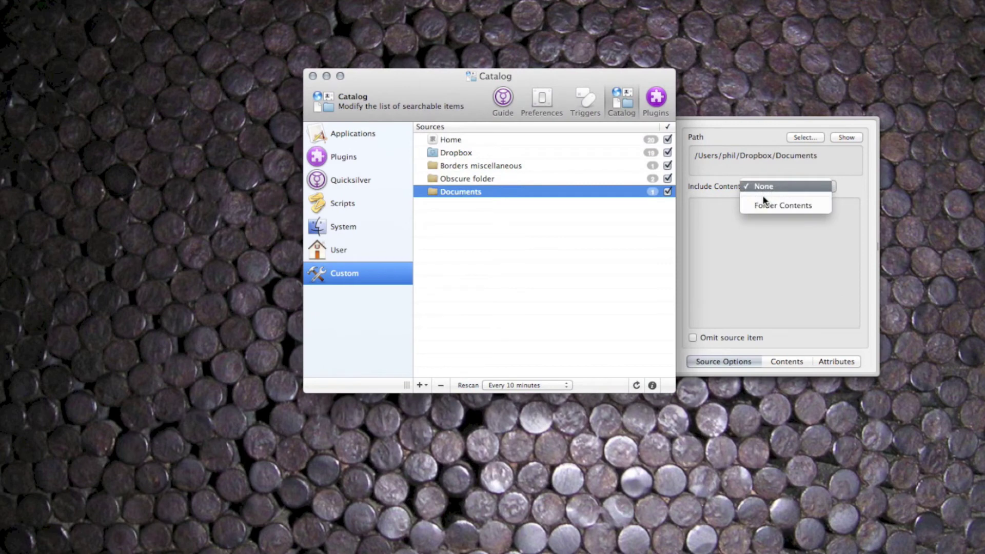
{"action": "left_click", "coordinate": [762, 203]}
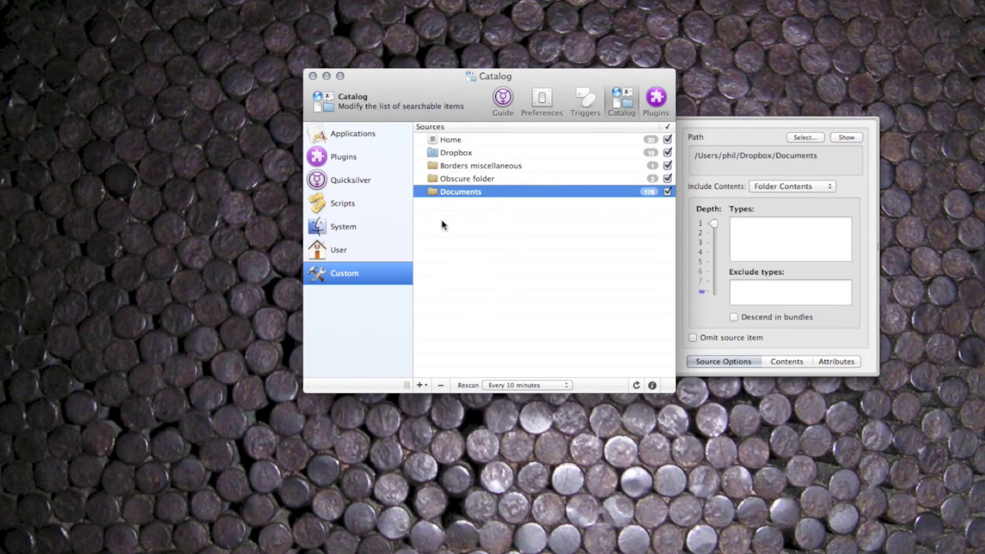
Step: Add the file 1 Shopping list.txt to the catalog and set it to include its Text Lines
{"action": "key", "text": "super+space"}
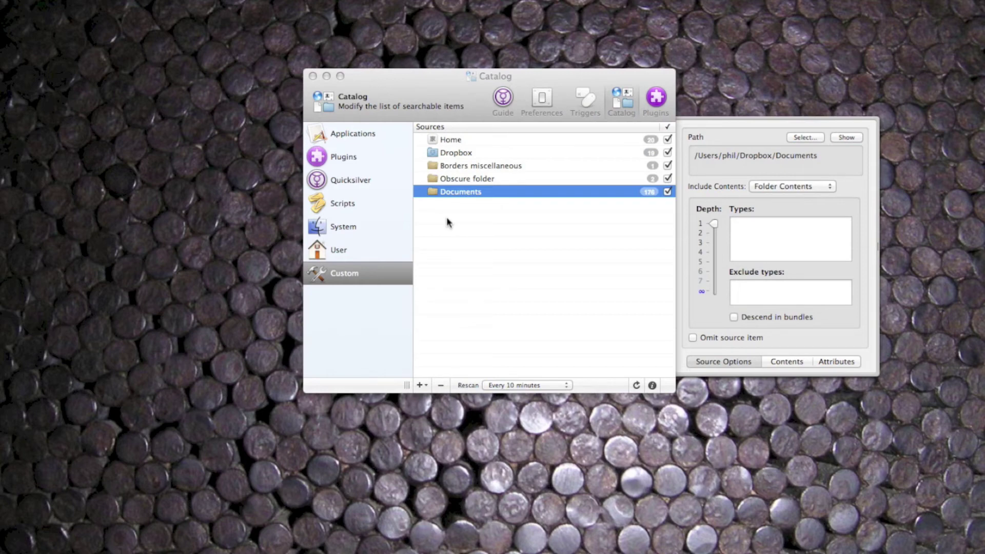
{"action": "key", "text": "super+space"}
{"action": "type", "text": "1sh"}
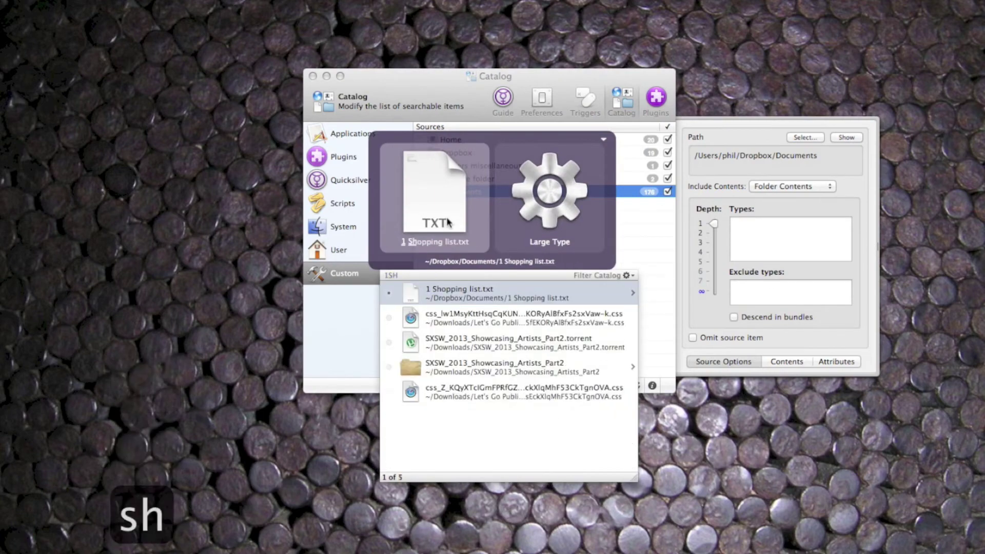
{"action": "key", "text": "Tab"}
{"action": "type", "text": "a"}
{"action": "key", "text": "Return"}
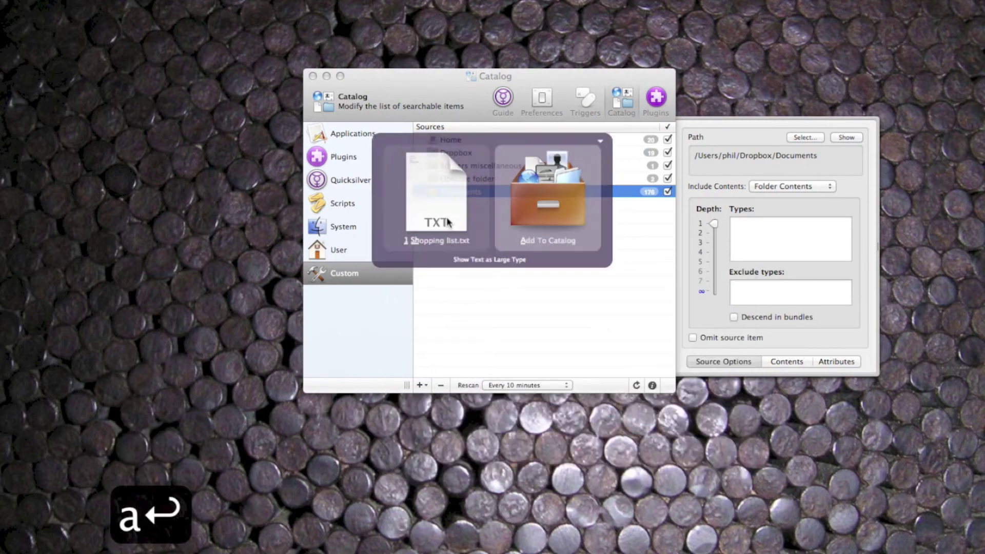
{"action": "left_click", "coordinate": [760, 187]}
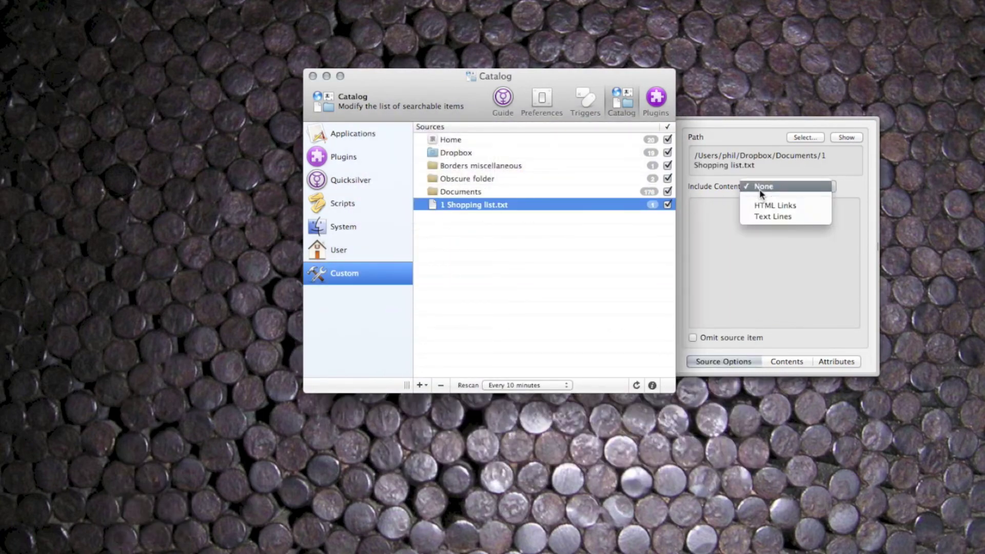
{"action": "left_click", "coordinate": [771, 216]}
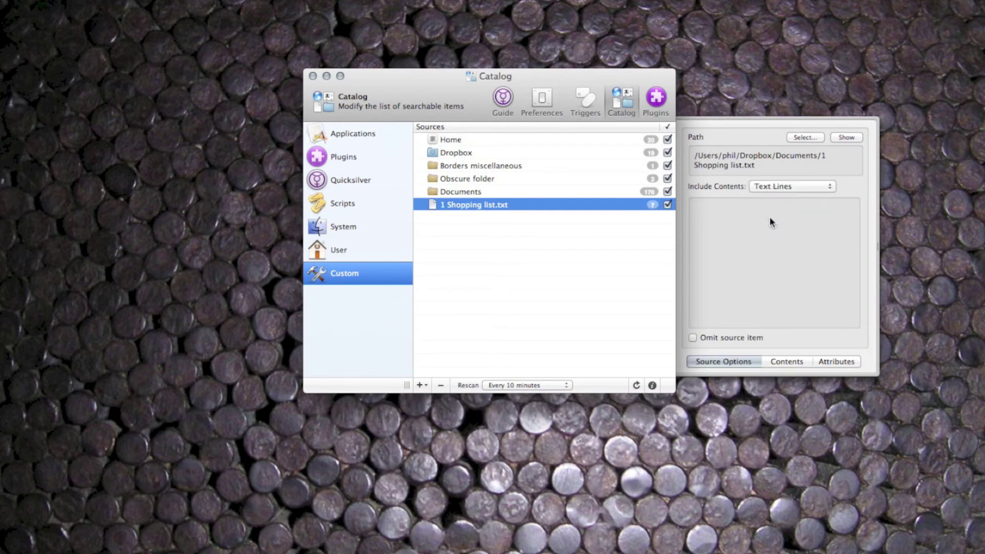
Step: Browse the lines inside 1 Shopping list.txt in the command window and search the whole catalog for "jugg"
{"action": "key", "text": "cmd+space"}
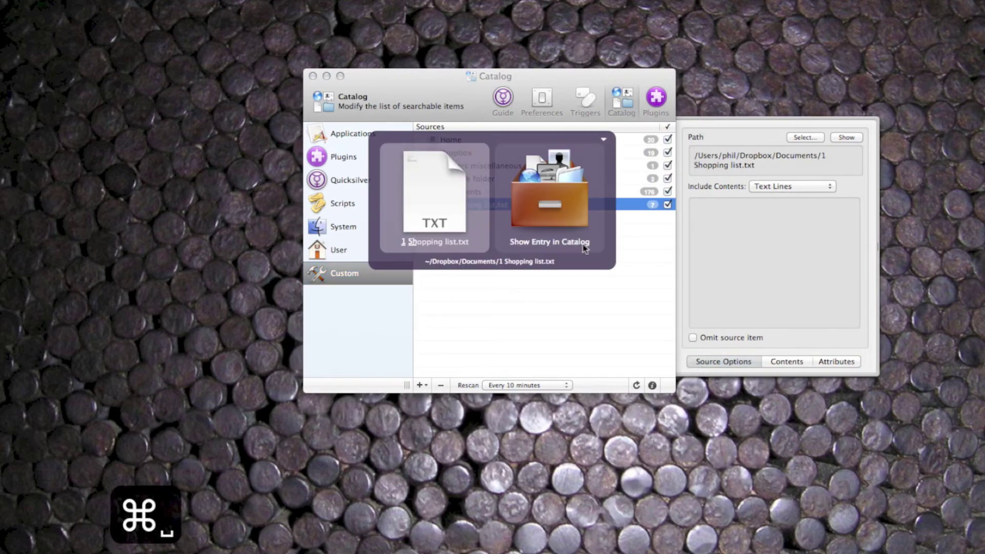
{"action": "key", "text": "Tab"}
{"action": "key", "text": "Right"}
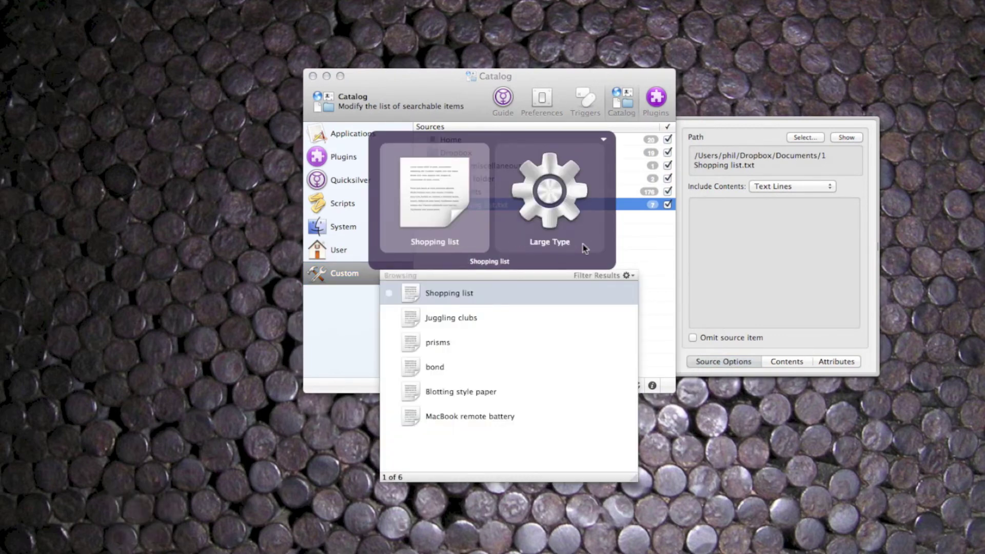
{"action": "key", "text": "Escape"}
{"action": "key", "text": "BackSpace"}
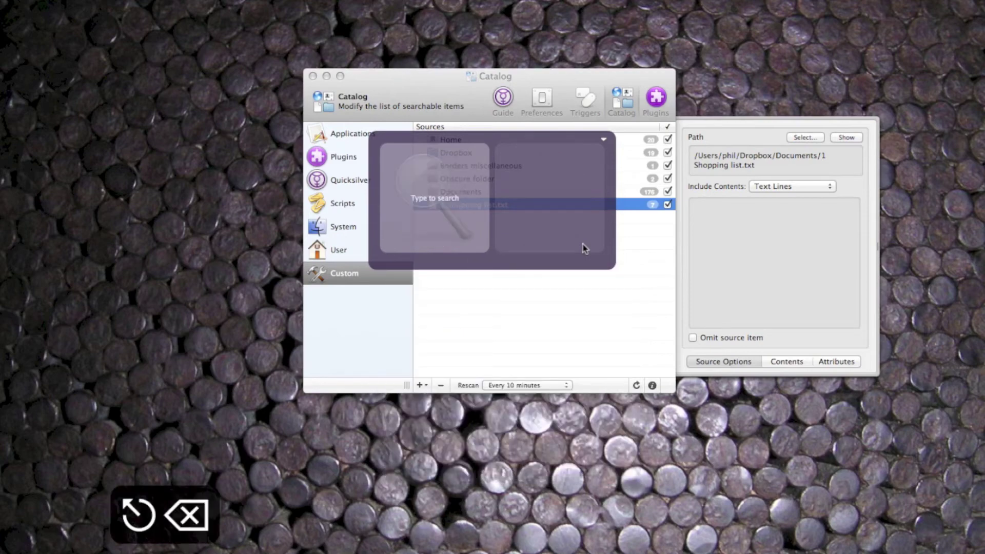
{"action": "type", "text": "jugg"}
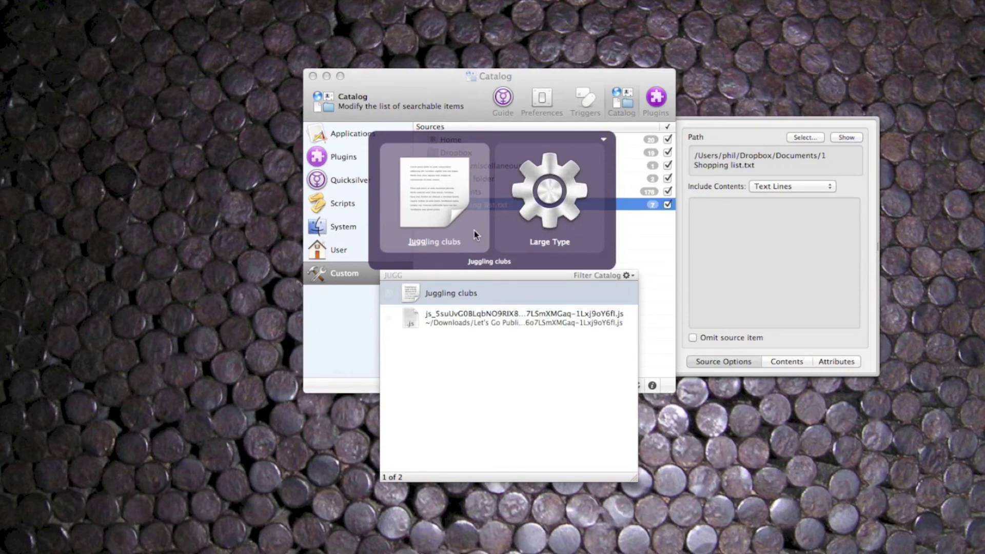
{"action": "key", "text": "super+space"}
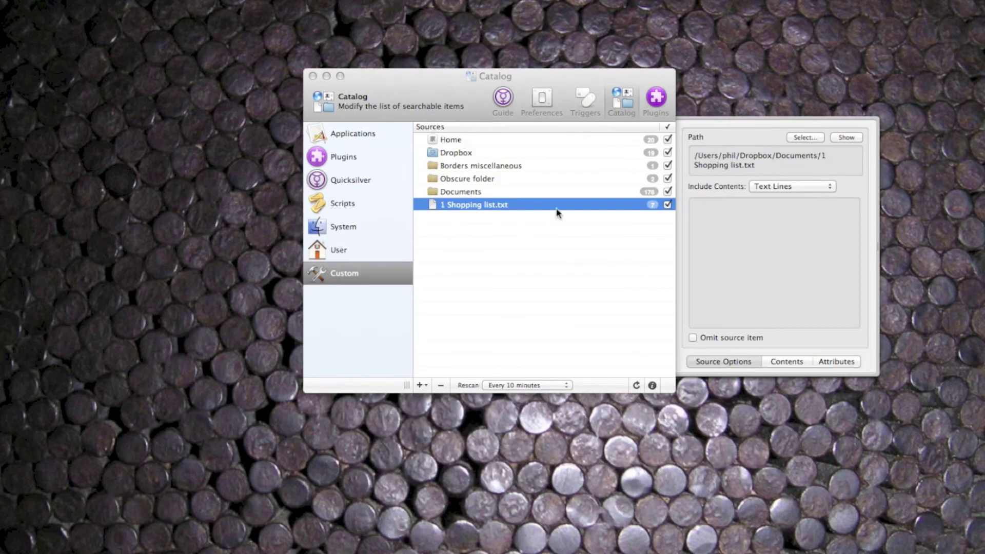
Step: Install the Contacts Plugin from the list of all plugins
{"action": "left_click", "coordinate": [658, 98]}
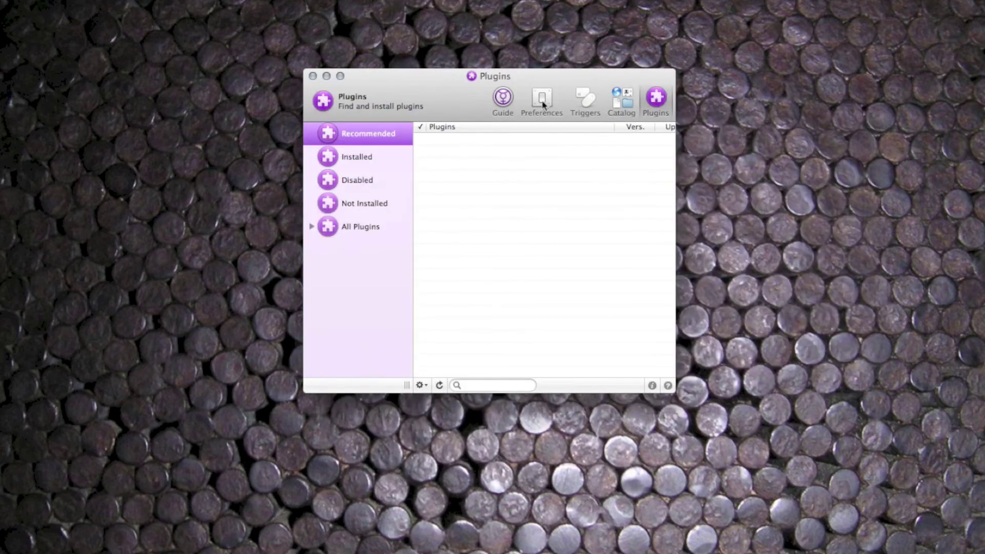
{"action": "left_click", "coordinate": [381, 227]}
{"action": "key", "text": "super+r"}
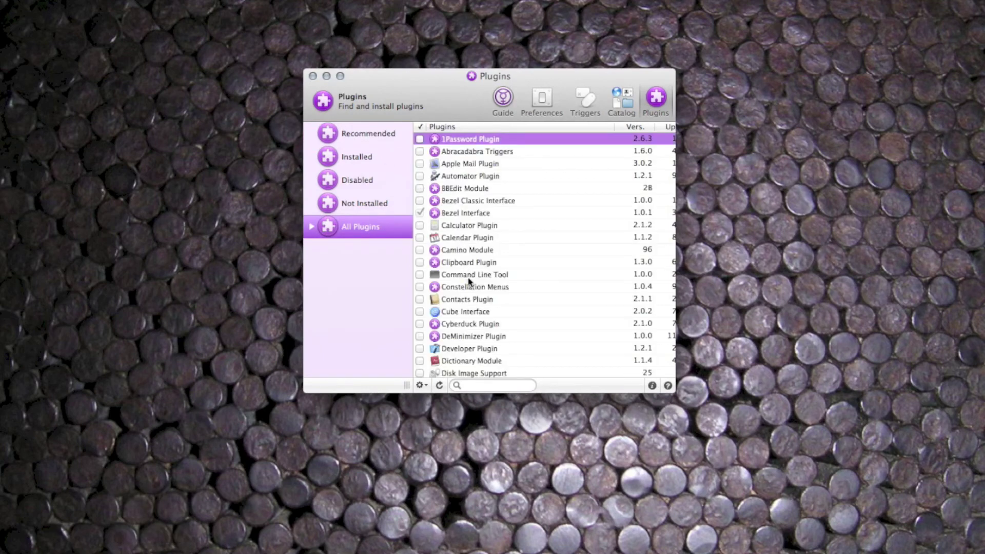
{"action": "left_click", "coordinate": [419, 300]}
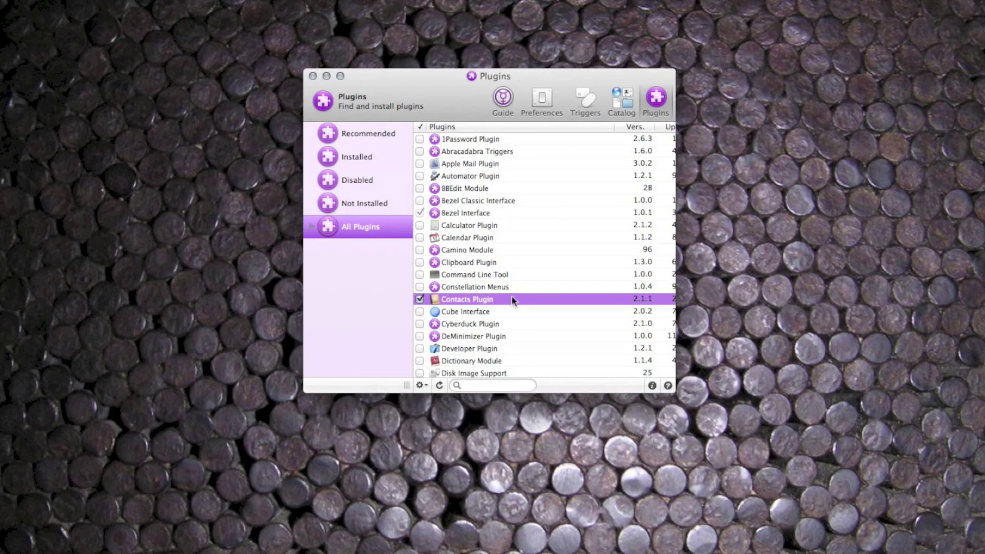
Step: Select the Contacts source among the catalog's plugin sources and rescan it
{"action": "left_click", "coordinate": [617, 105]}
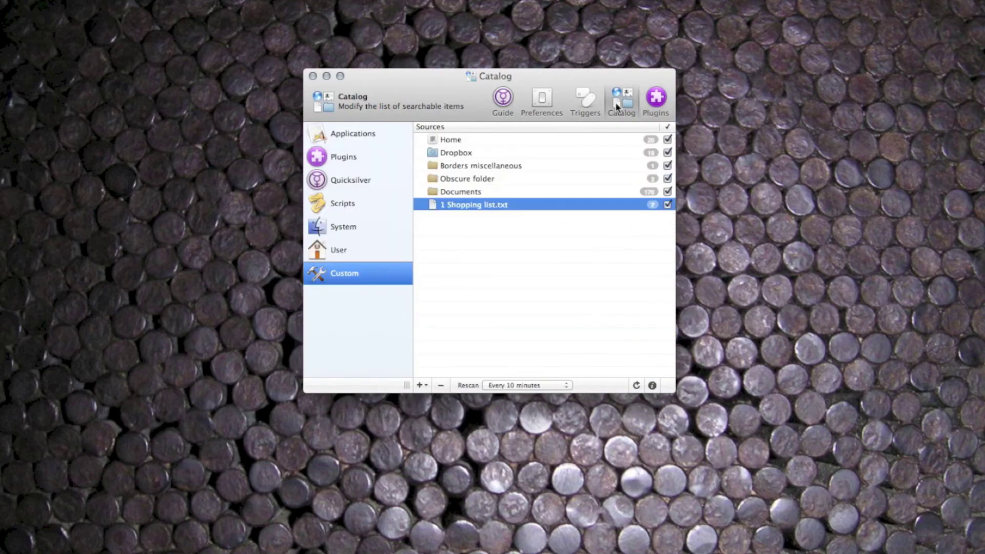
{"action": "left_click", "coordinate": [366, 156]}
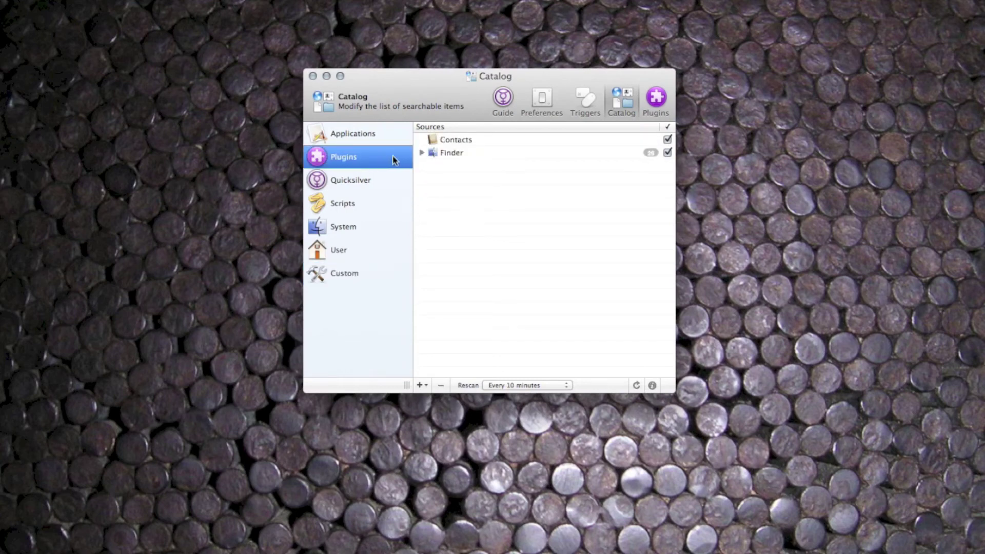
{"action": "left_click", "coordinate": [487, 140]}
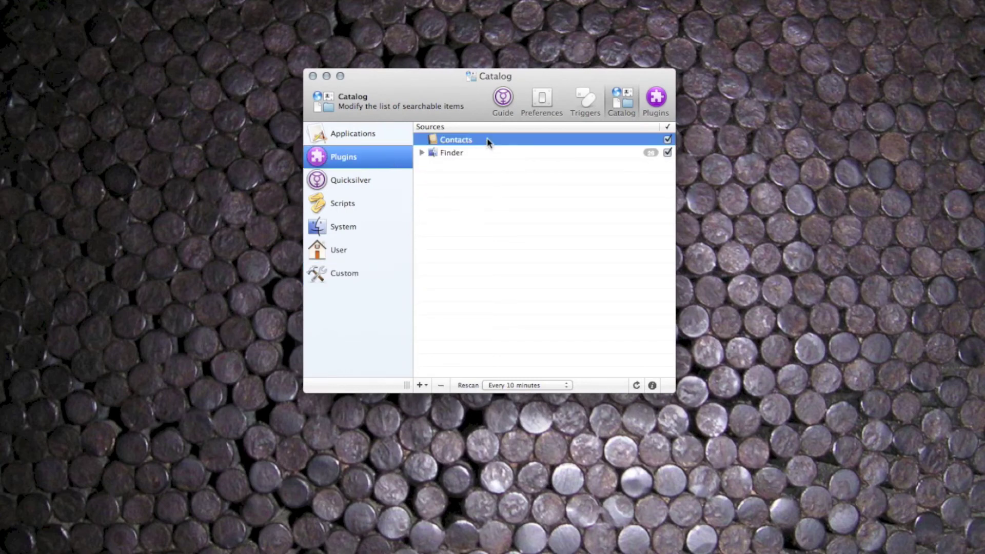
{"action": "key", "text": "super+r"}
Step: Search the catalog for "lov" and browse the details of the Love Quicksilver contact
{"action": "key", "text": "super+space"}
{"action": "type", "text": "lov"}
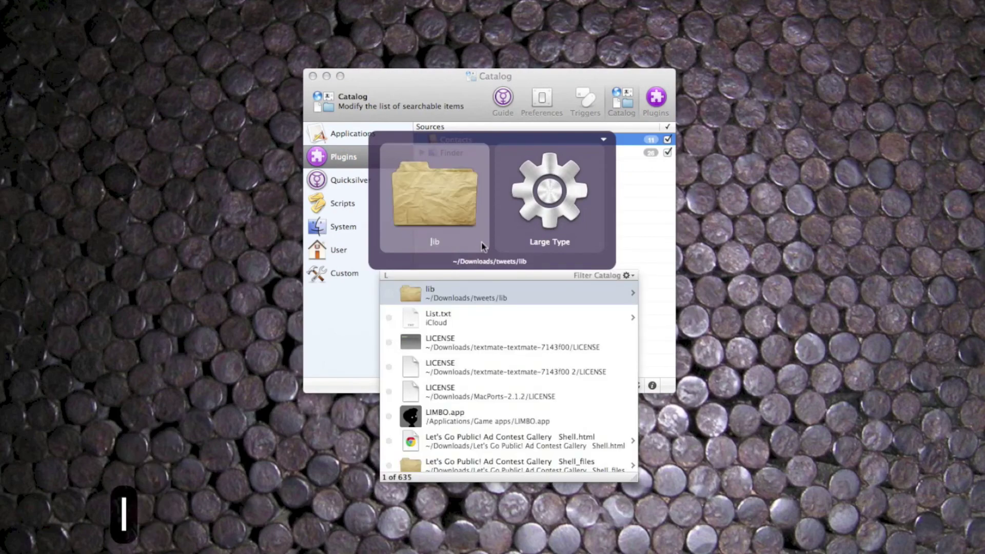
{"action": "key", "text": "Down"}
{"action": "key", "text": "Down"}
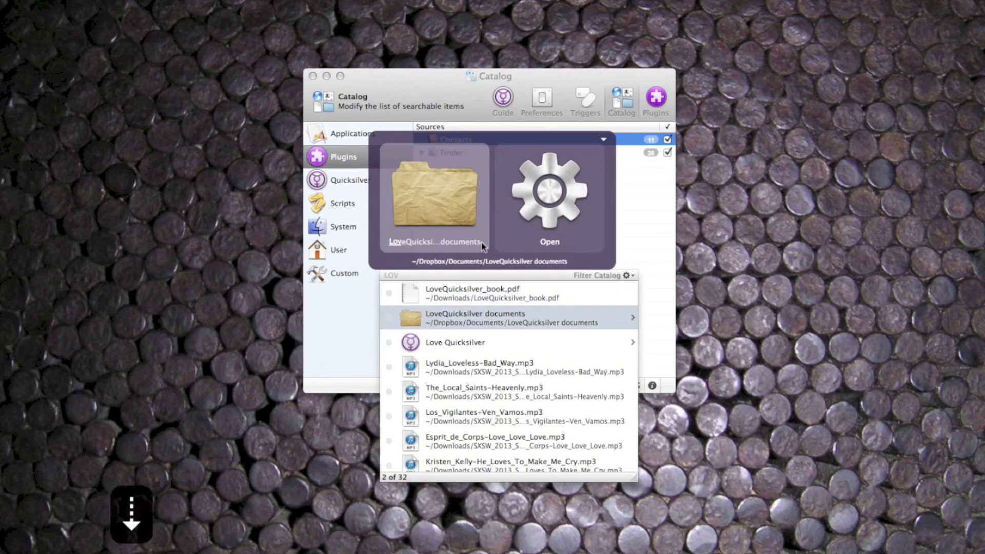
{"action": "key", "text": "Right"}
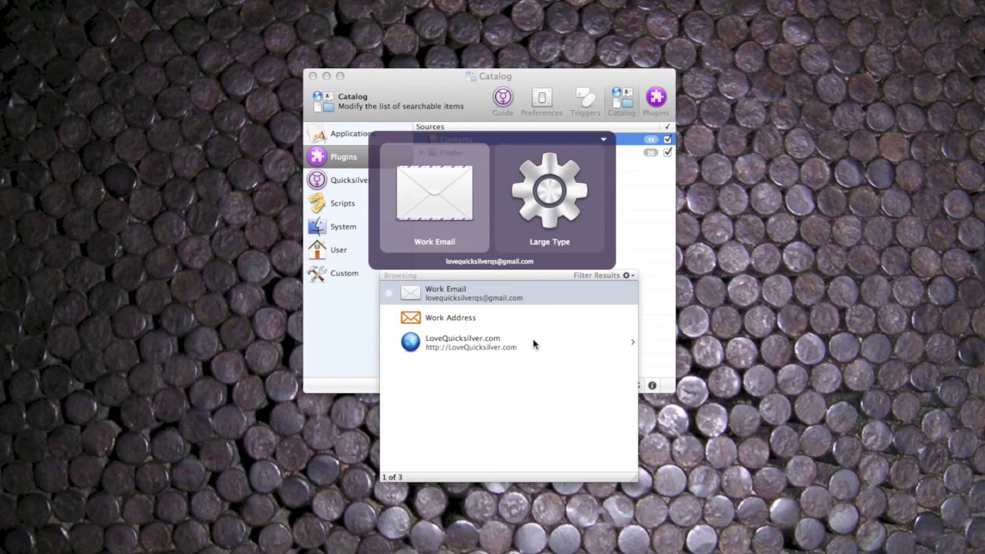
{"action": "key", "text": "super+space"}
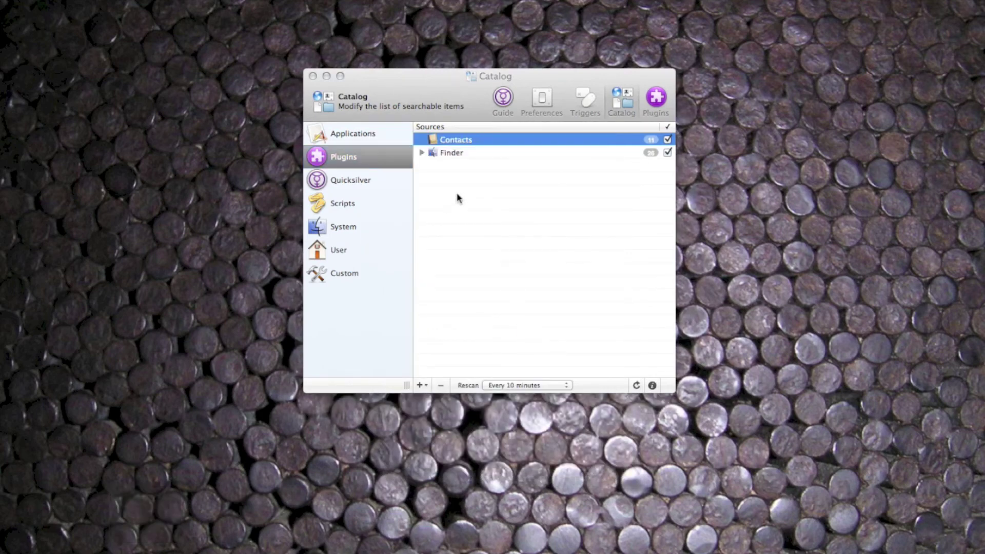
Step: Install the recommended iTunes Plugin and select the iTunes source among the catalog's plugin sources
{"action": "left_click", "coordinate": [656, 103]}
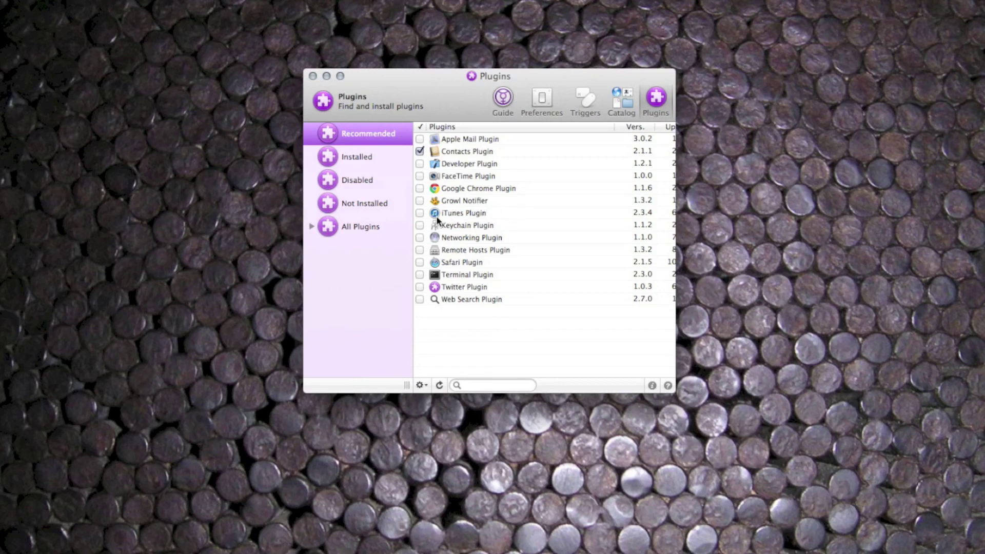
{"action": "left_click", "coordinate": [420, 213]}
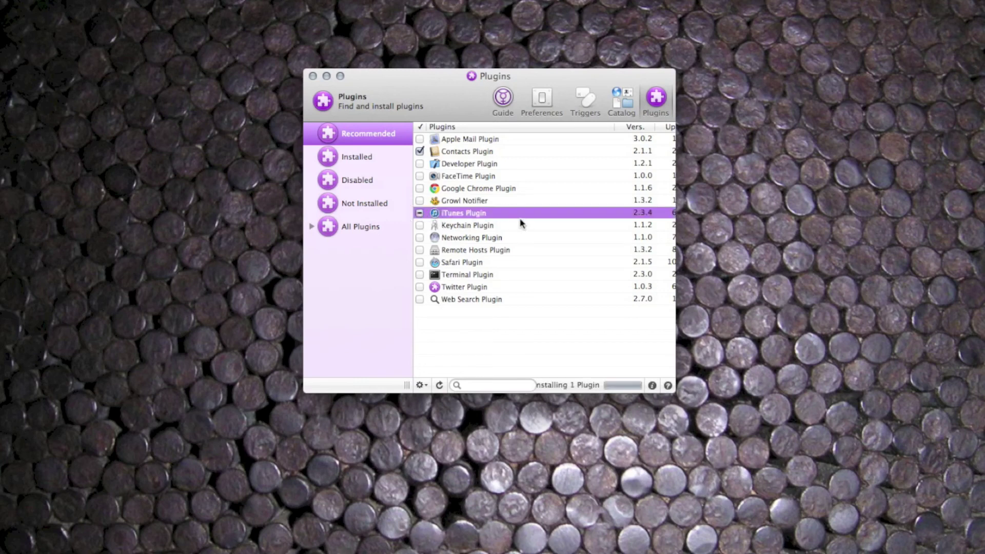
{"action": "left_click", "coordinate": [621, 103]}
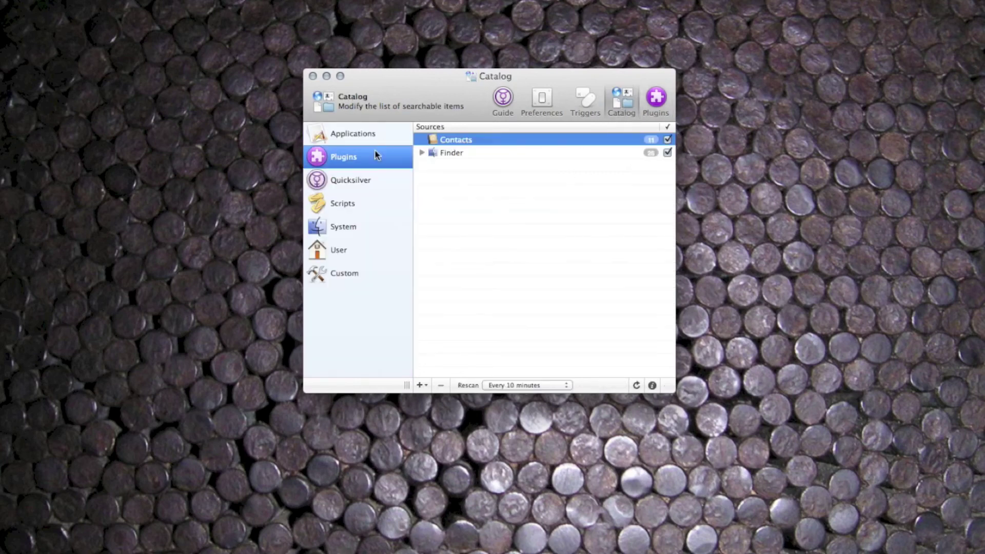
{"action": "left_click", "coordinate": [359, 182]}
{"action": "left_click", "coordinate": [375, 158]}
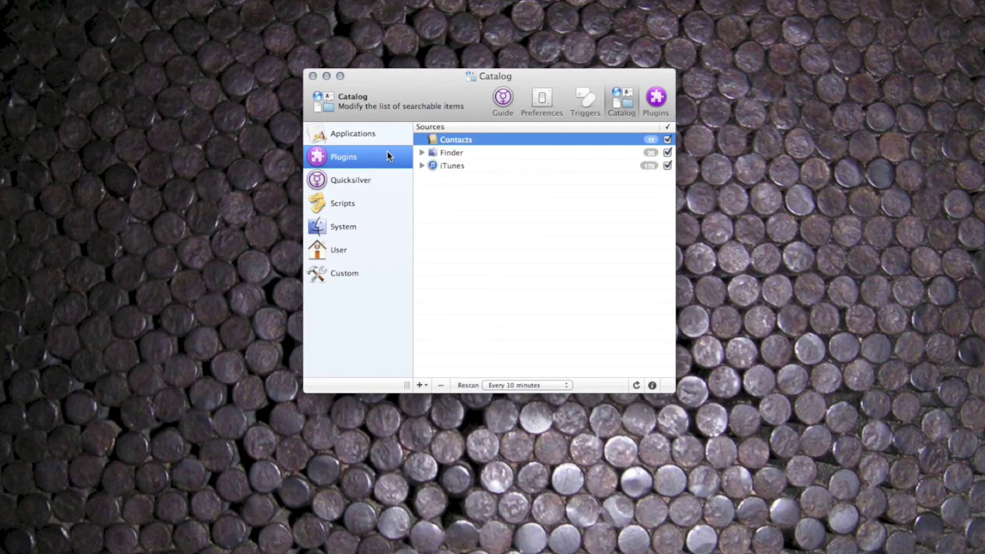
{"action": "left_click", "coordinate": [504, 165]}
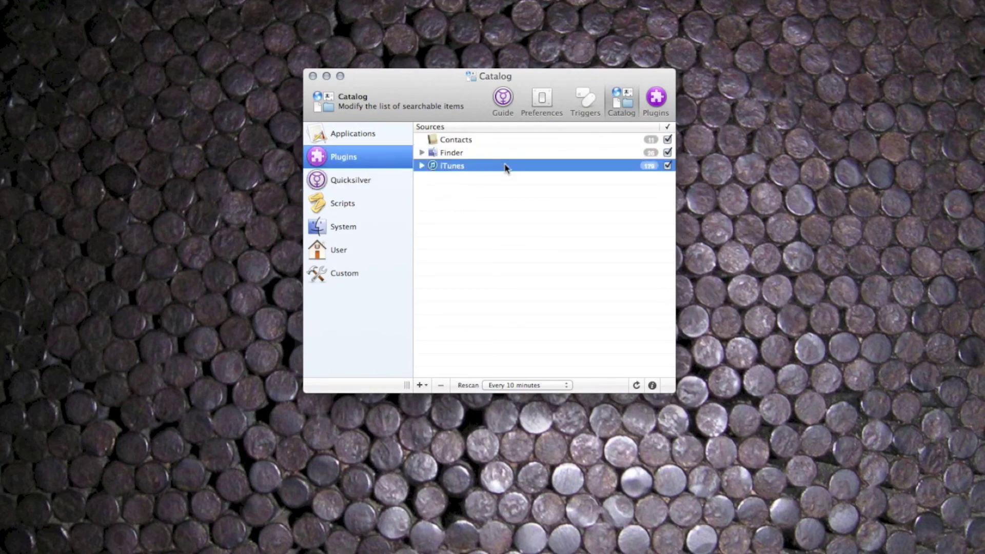
Step: Browse the contents of iTunes.app in the command window, filter them for "class", and clear the search
{"action": "key", "text": "super+space"}
{"action": "type", "text": "i"}
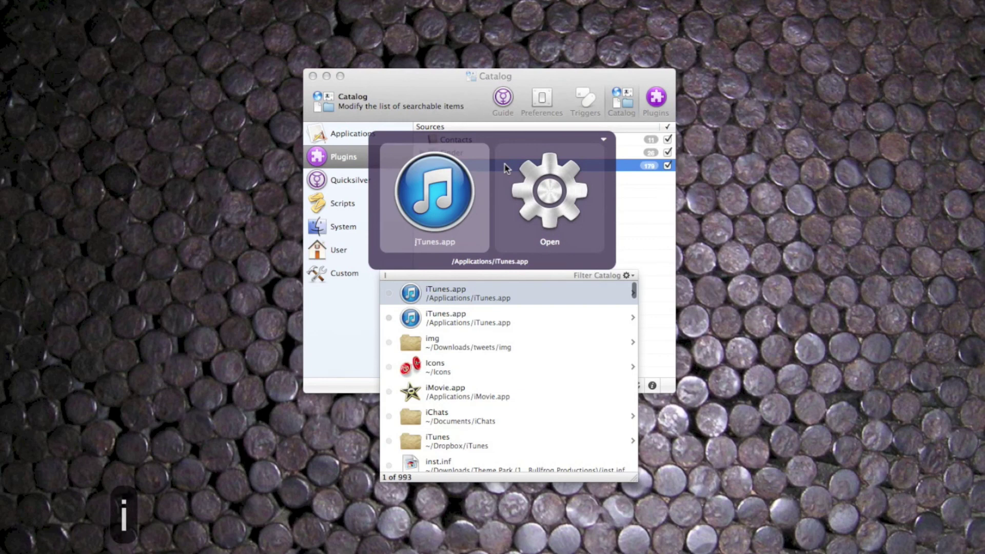
{"action": "key", "text": "Right"}
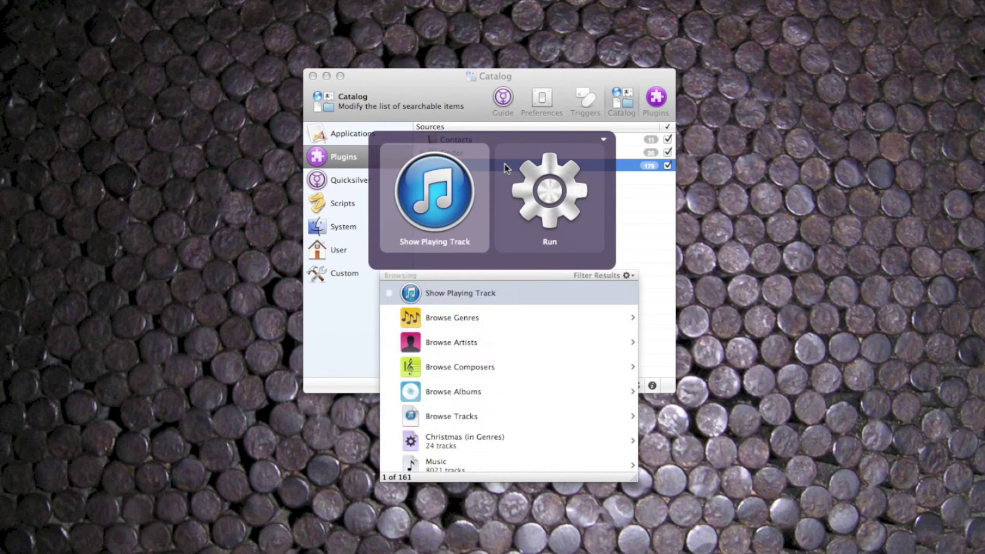
{"action": "key", "text": "End"}
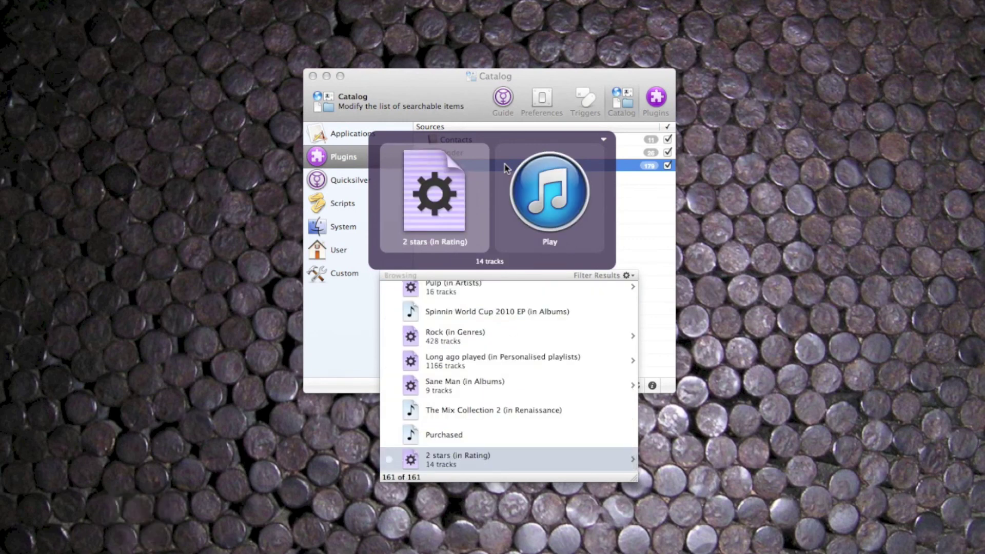
{"action": "type", "text": "class"}
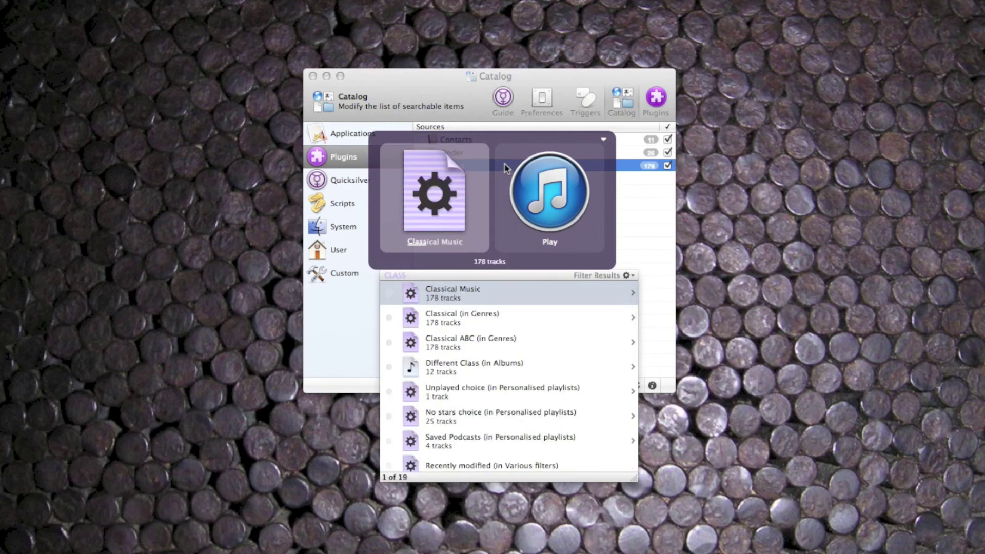
{"action": "key", "text": "Escape"}
{"action": "key", "text": "BackSpace"}
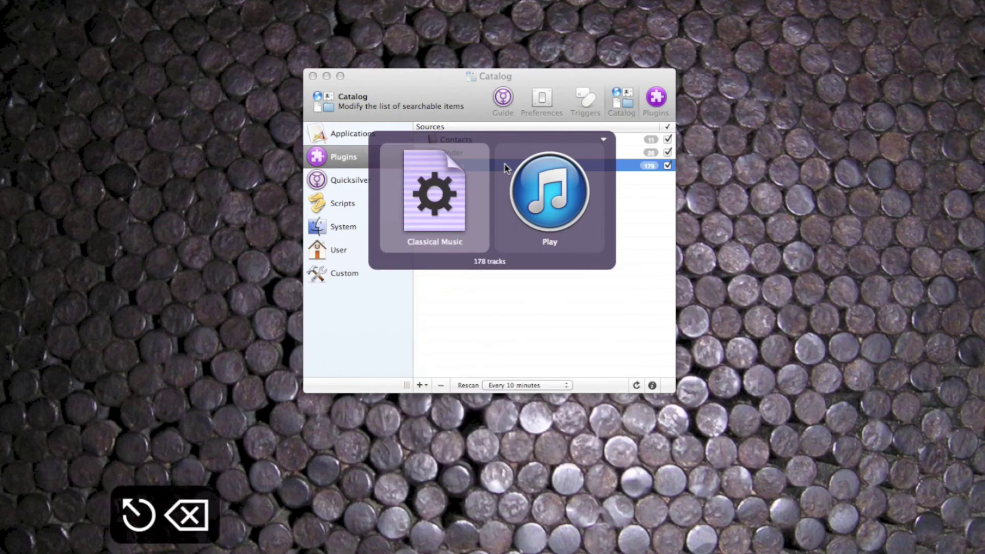
{"action": "key", "text": "BackSpace"}
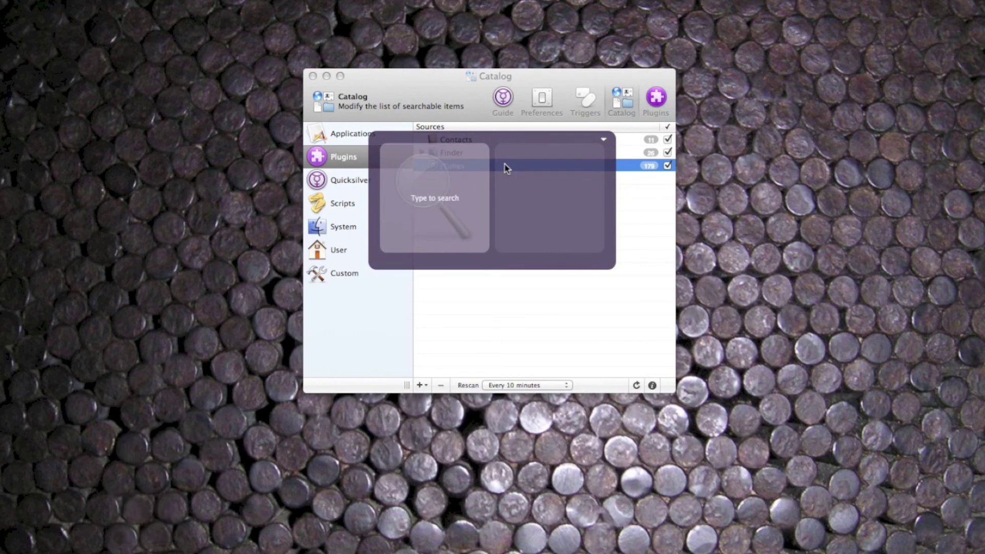
Step: Search the whole catalog for "class" to play the Classical Music playlist, and close the Catalog preferences
{"action": "type", "text": "class"}
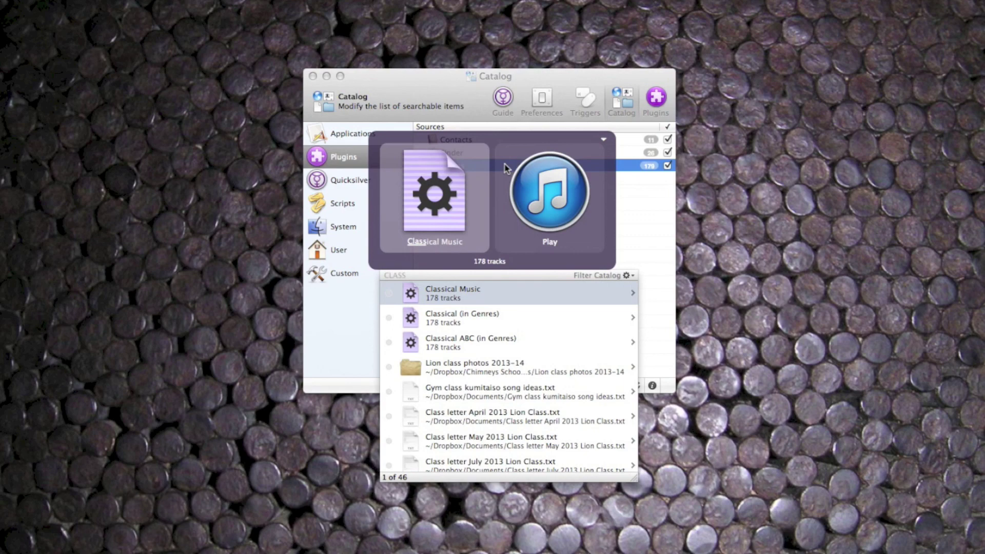
{"action": "key", "text": "Return"}
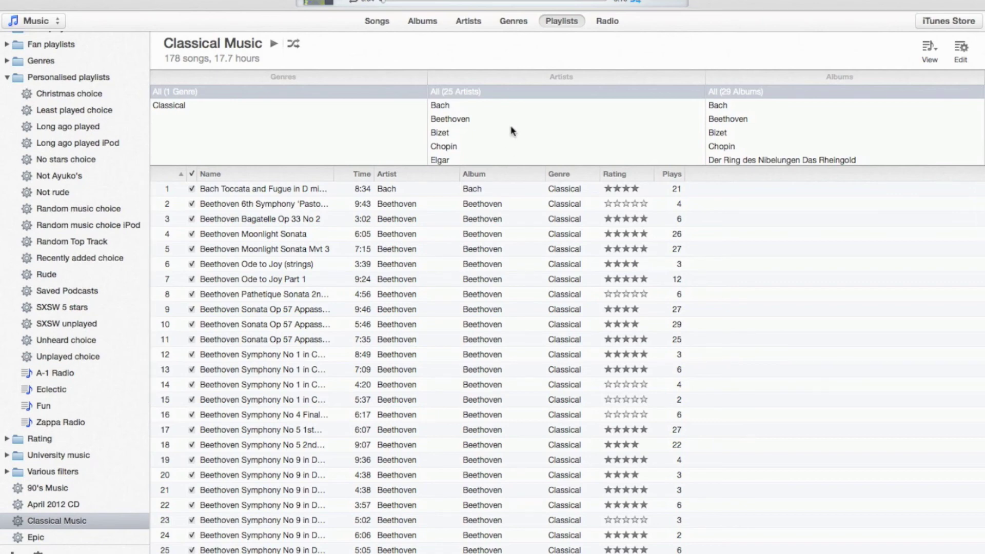
{"action": "key", "text": "ctrl+7"}
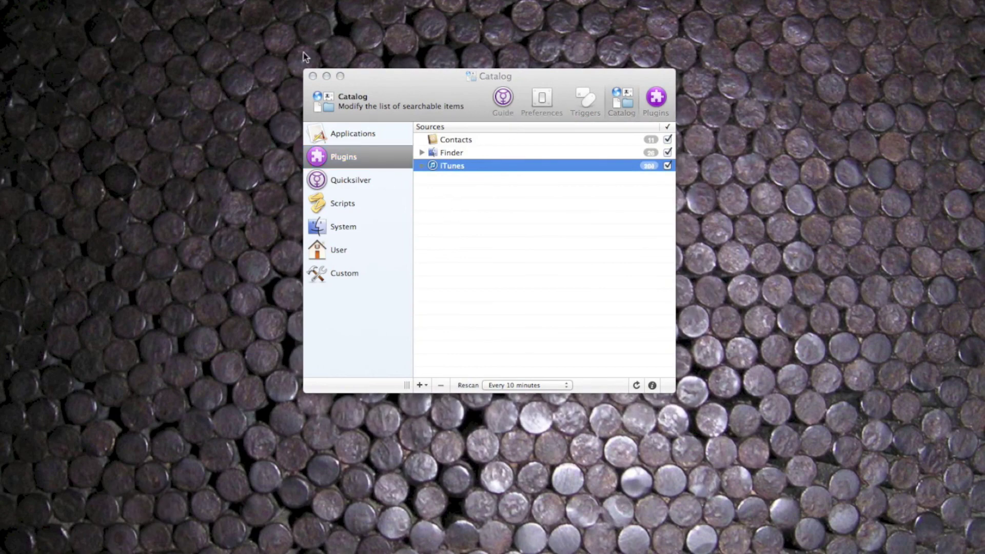
{"action": "left_click", "coordinate": [313, 76]}
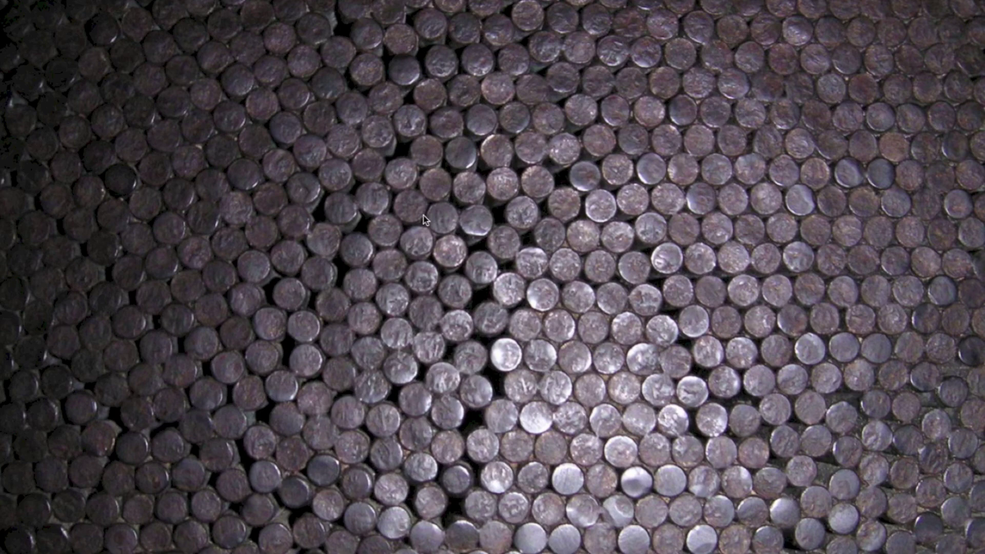